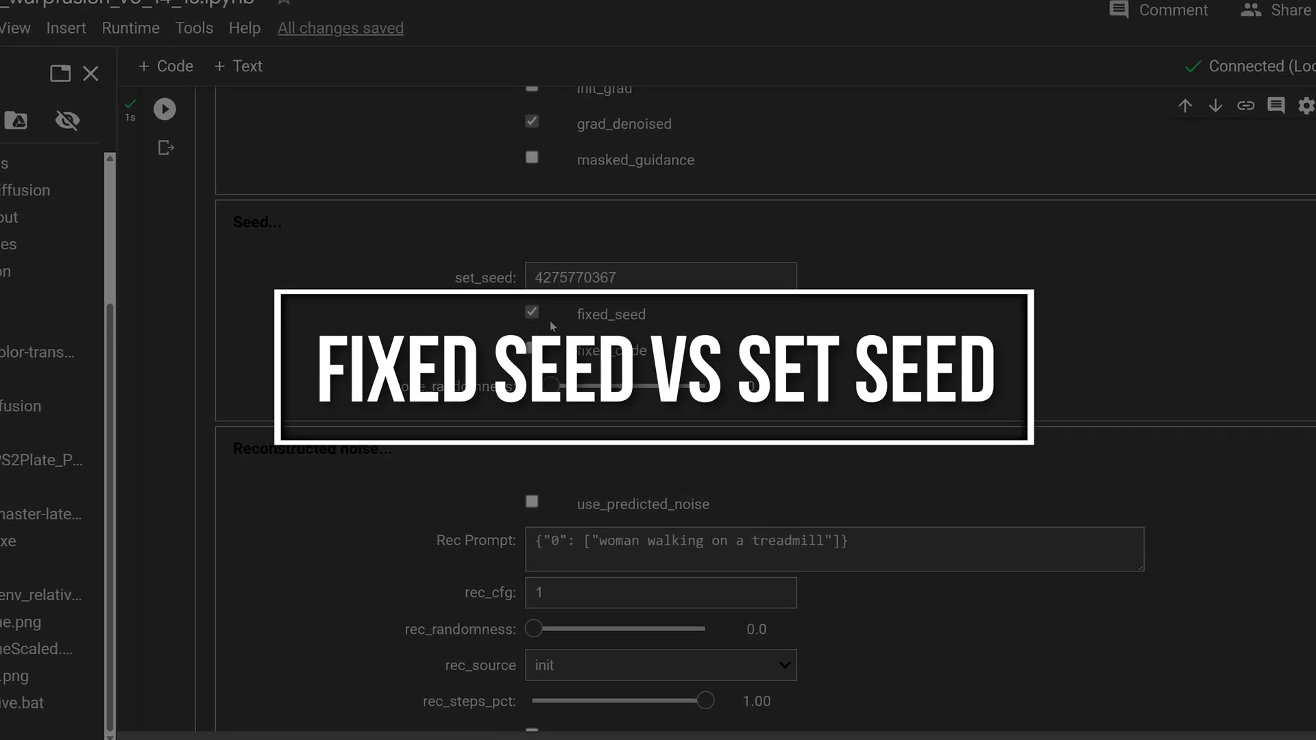
Set the set_seed value to -1 in the Seed settings.
click(520, 301)
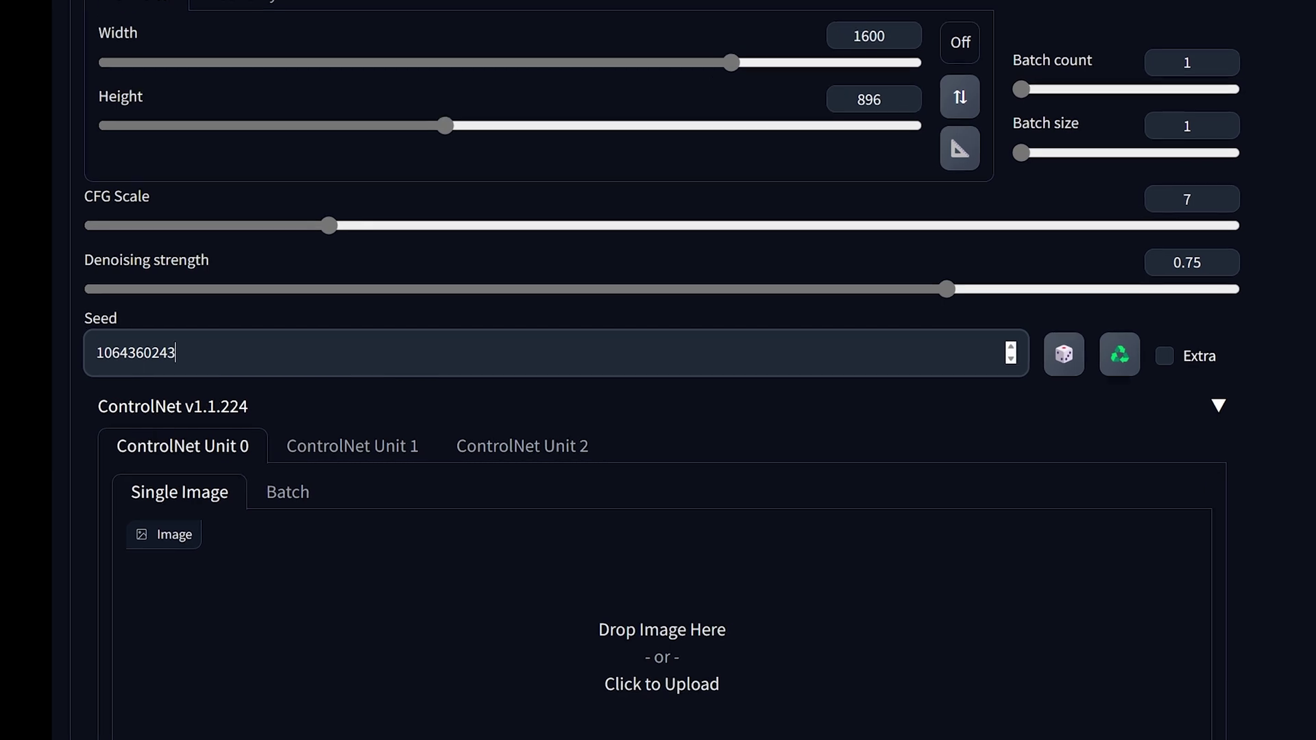
double_click(116, 350)
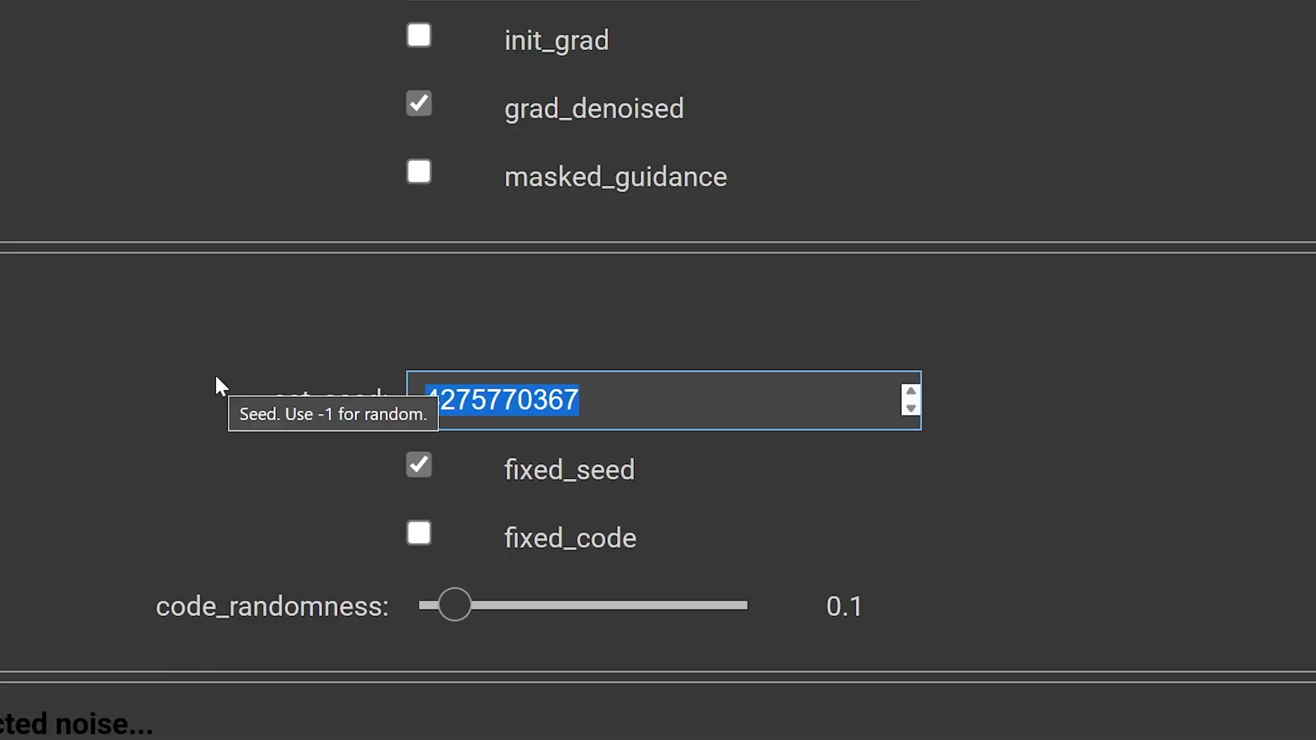
text(-1)
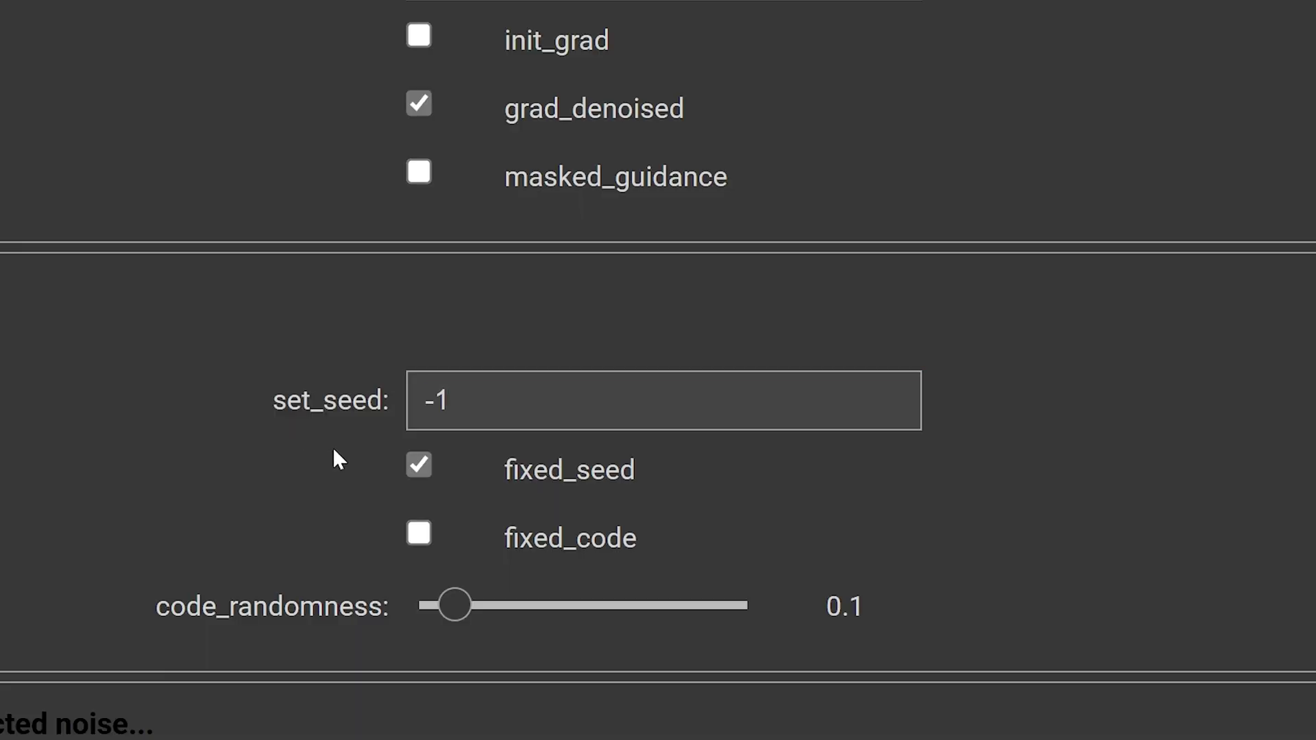
key(ctrl+a)
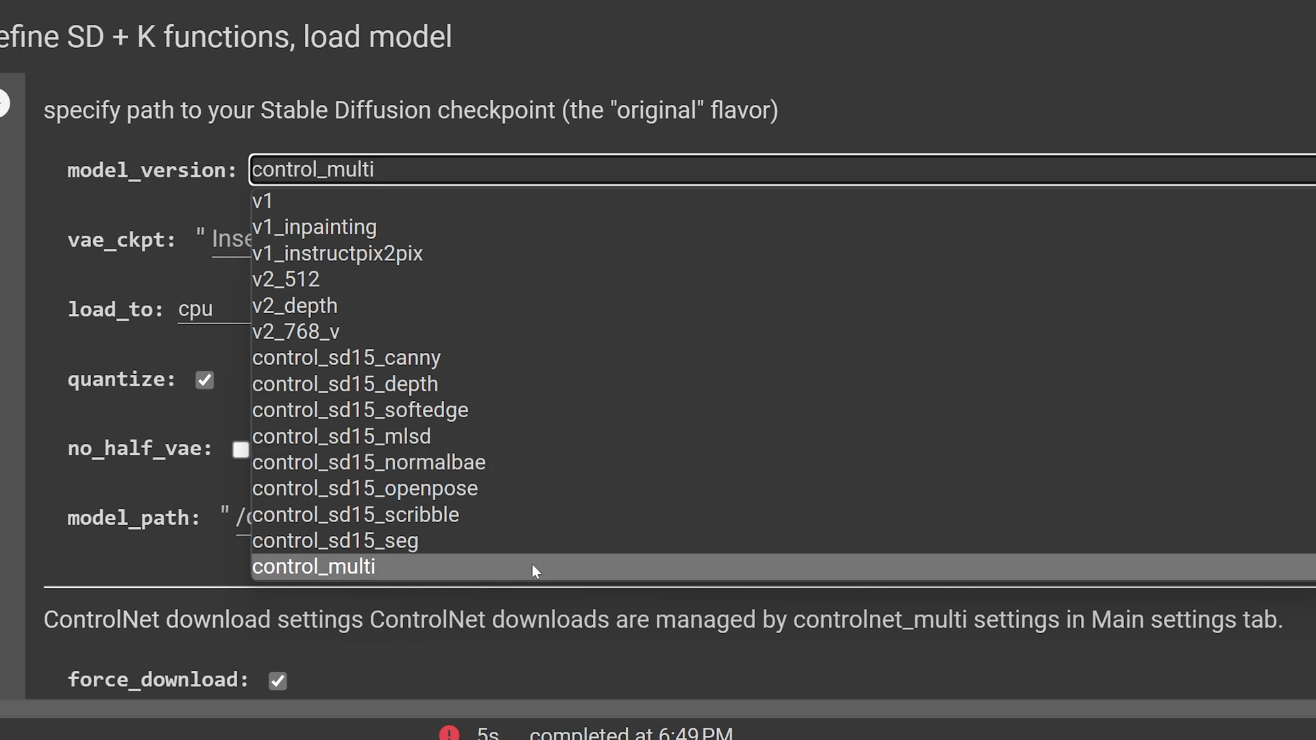
Choose control_multi as the model_version in the load model cell.
click(535, 567)
click(347, 176)
click(347, 177)
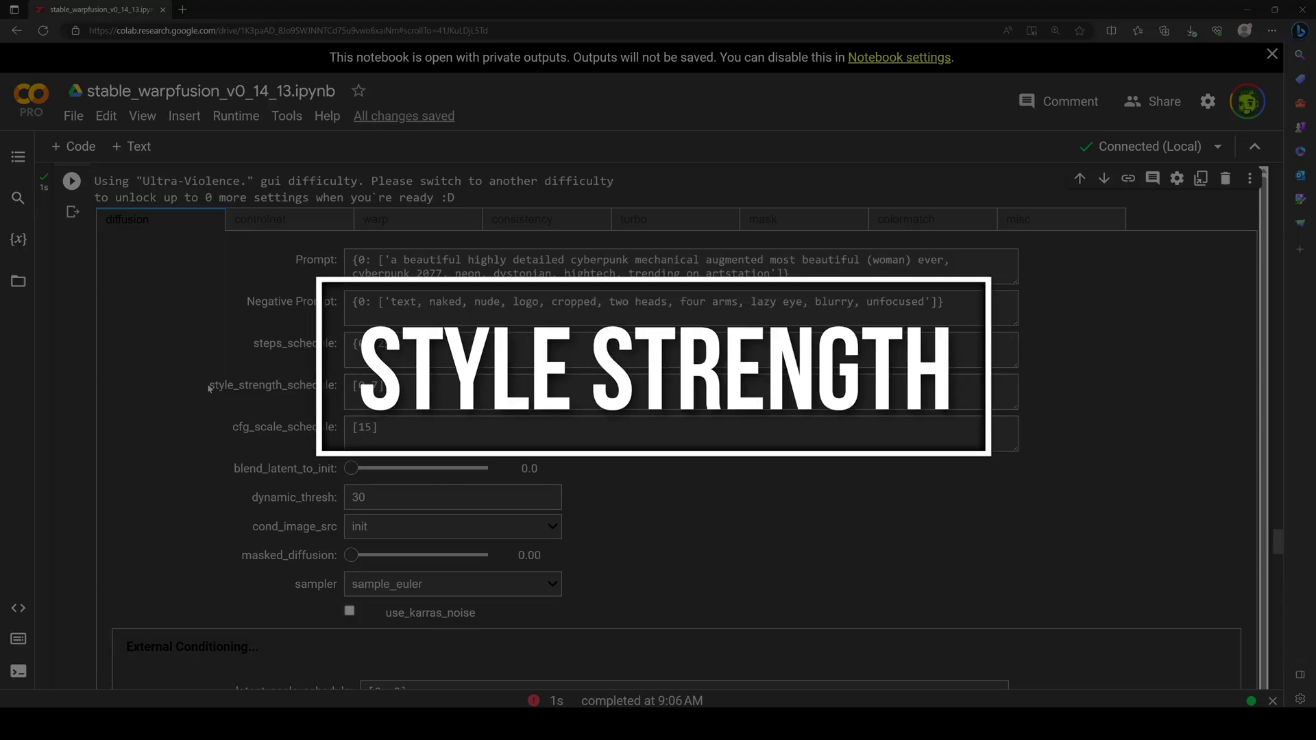
Examine the style_strength_schedule description in the diffusion settings and its entries in the saved settings file.
drag(209, 385, 324, 389)
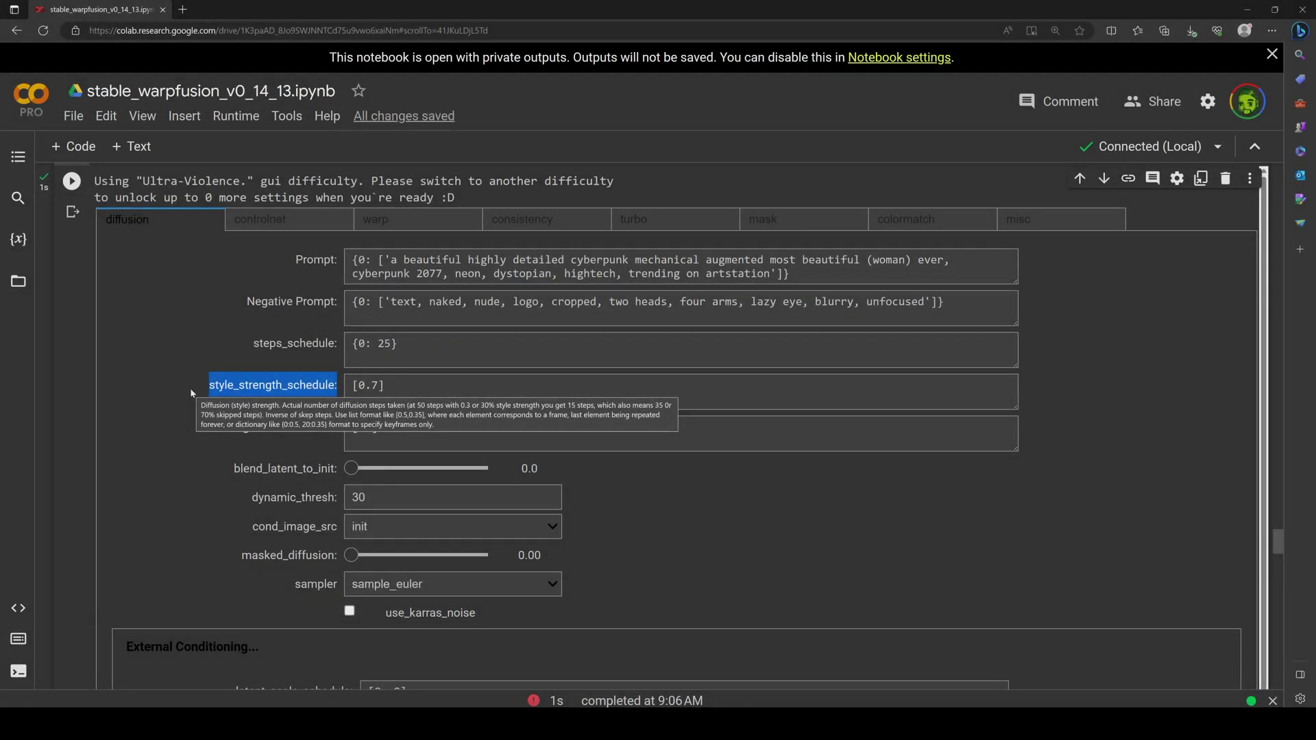
click(191, 392)
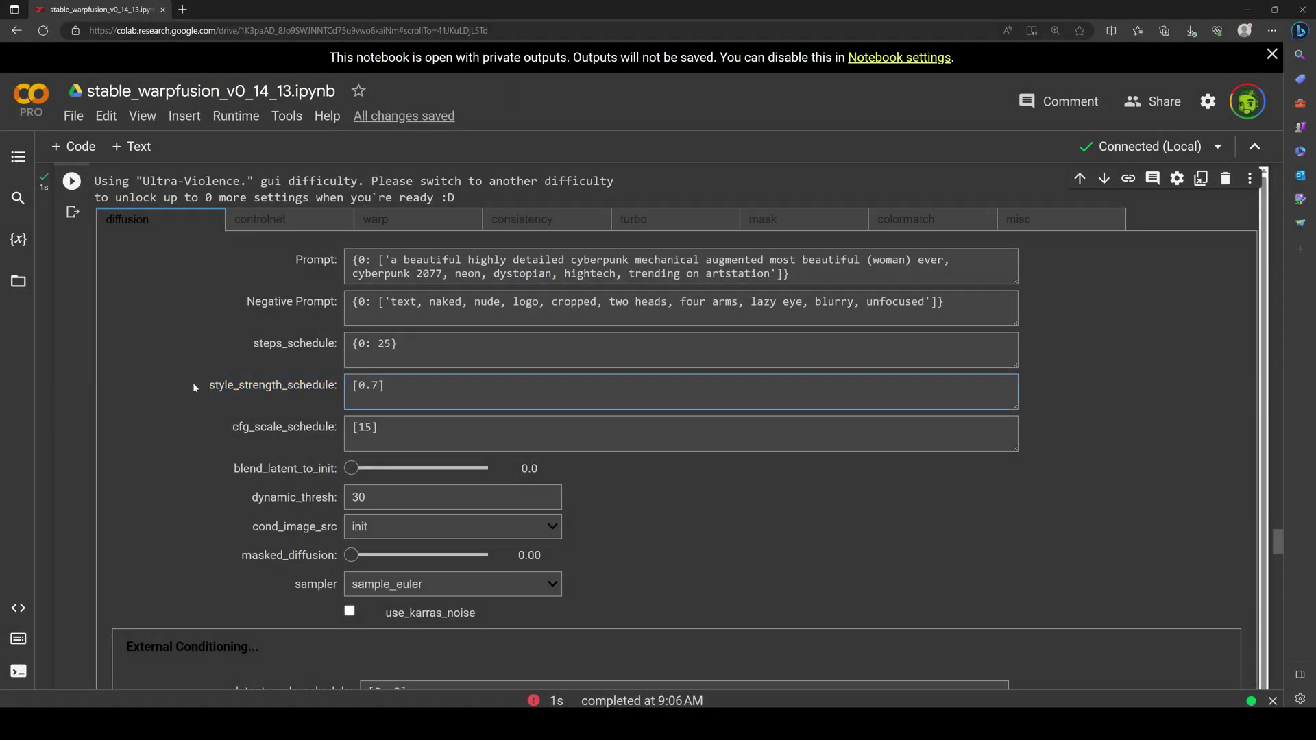
mouse_move(270, 390)
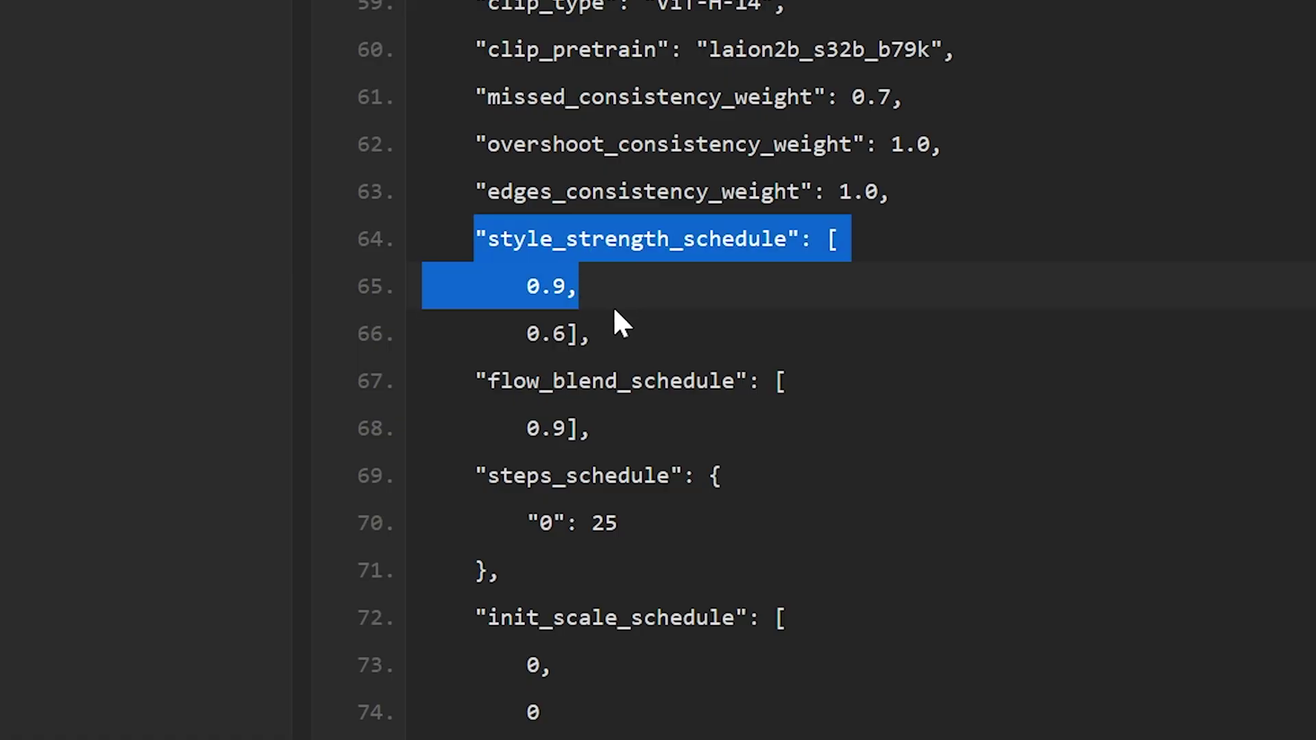
drag(614, 310, 610, 322)
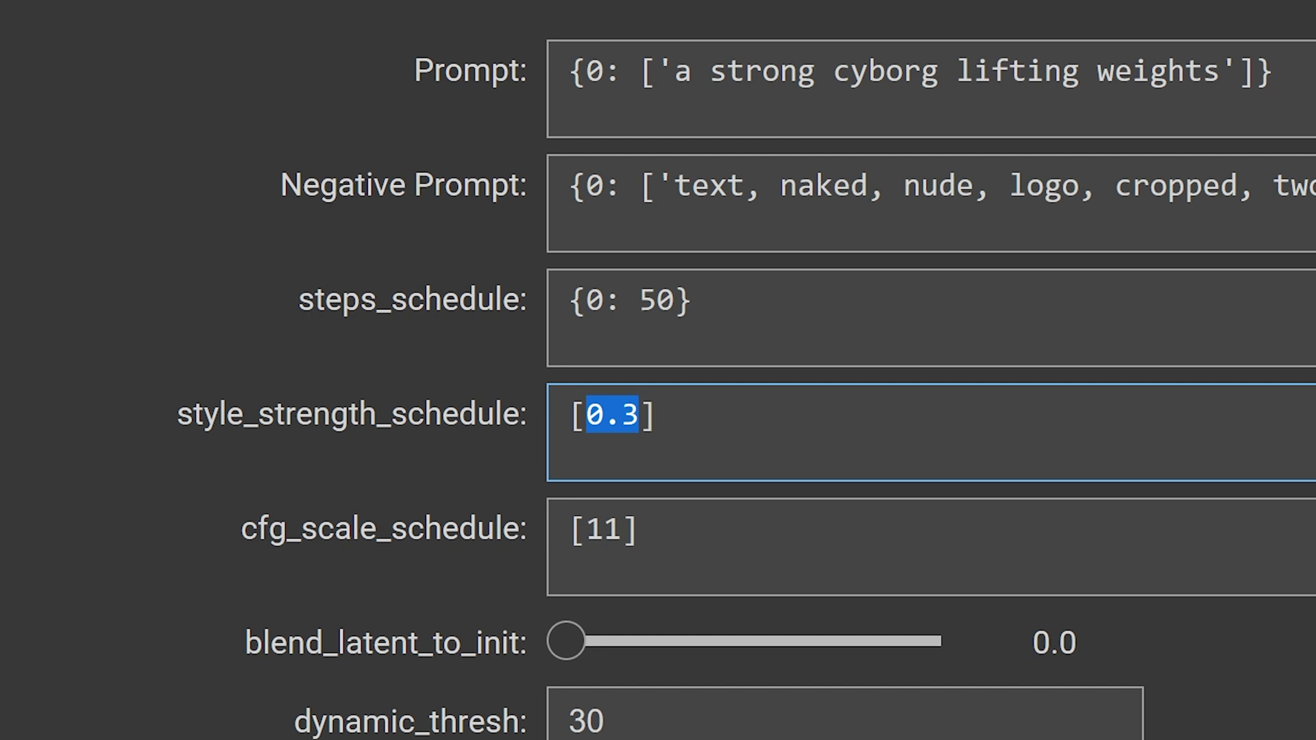
Replace the number in style_strength_schedule with 0.
text(0)
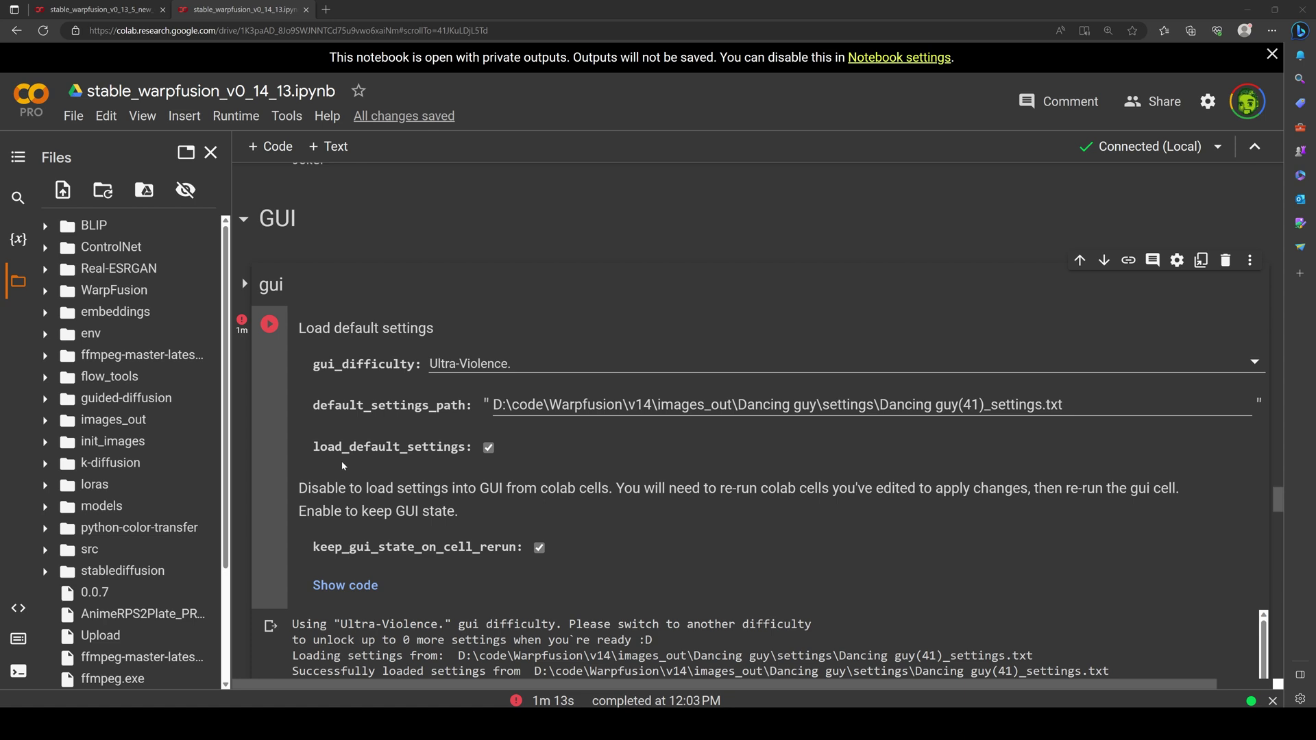
Try changing the ControlNet models by disabling softedge and normalbae and enabling face and inpaint alongside openpose.
scroll(341, 460, down, 5)
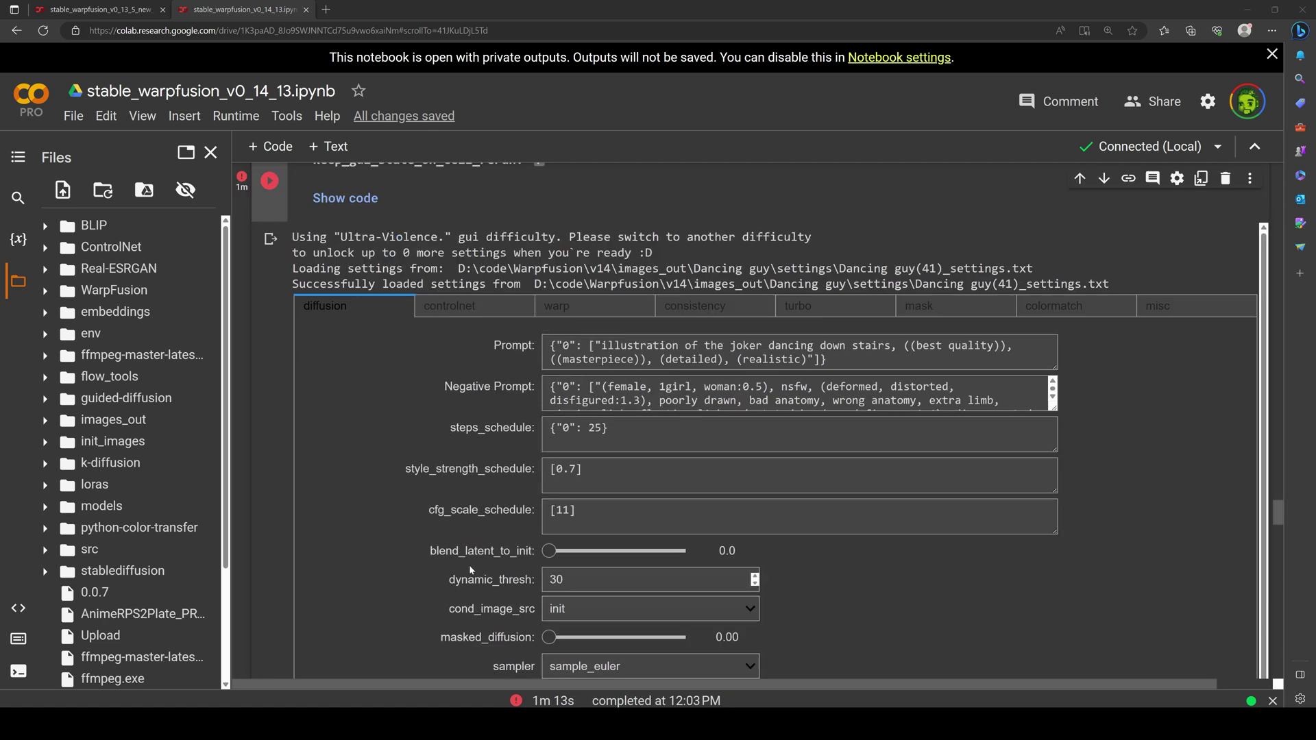
click(450, 306)
scroll(539, 545, down, 1)
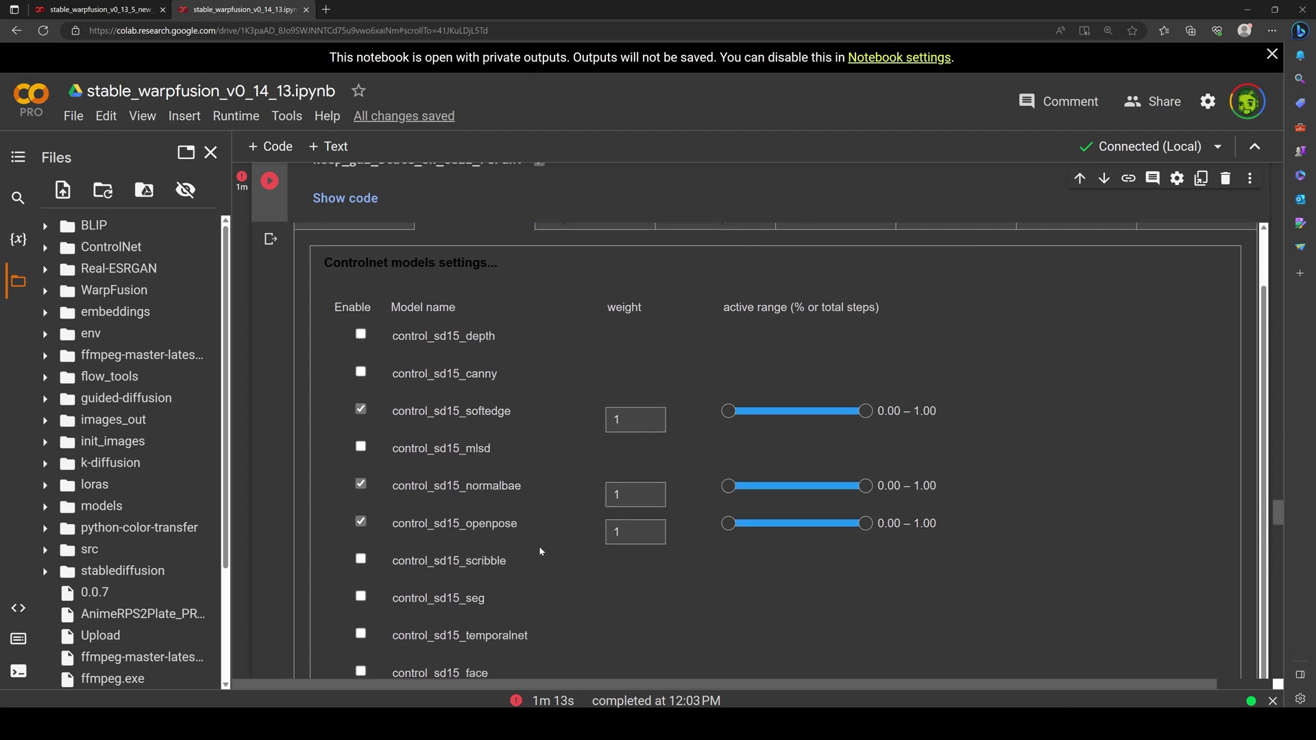
click(361, 437)
click(360, 512)
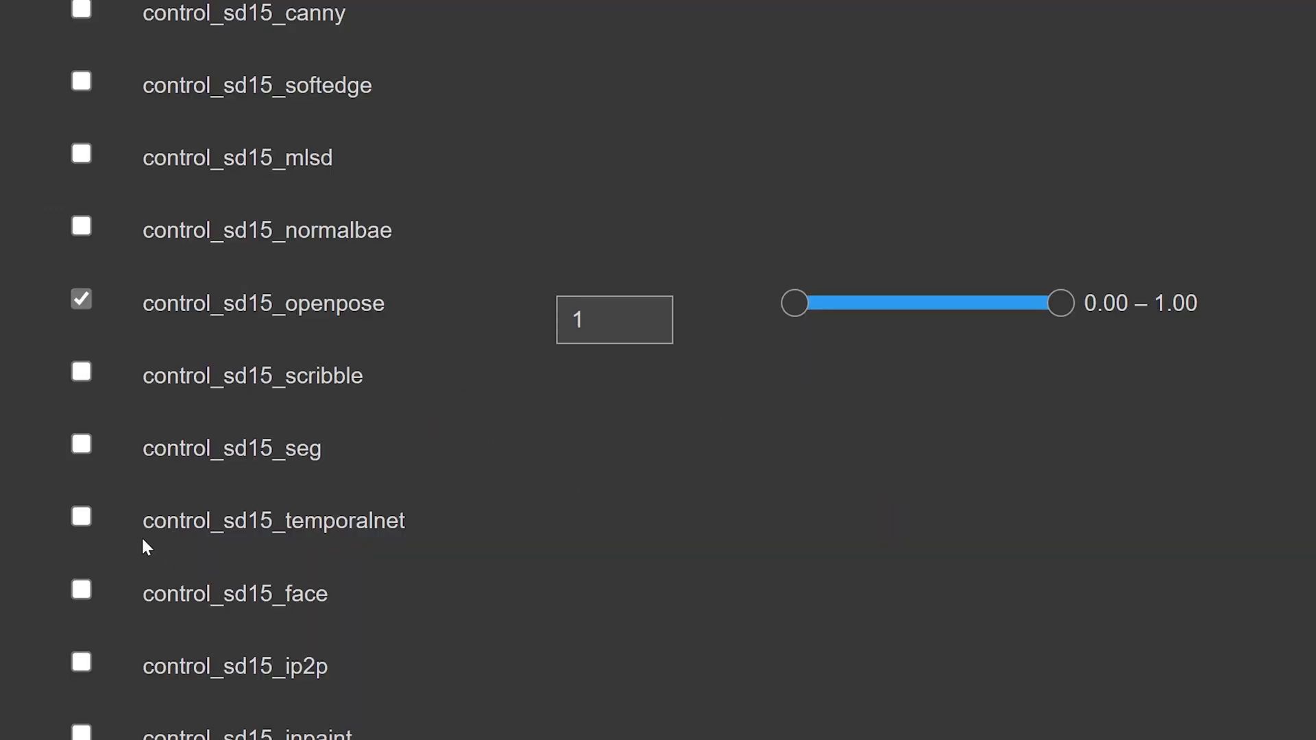
click(81, 590)
click(81, 732)
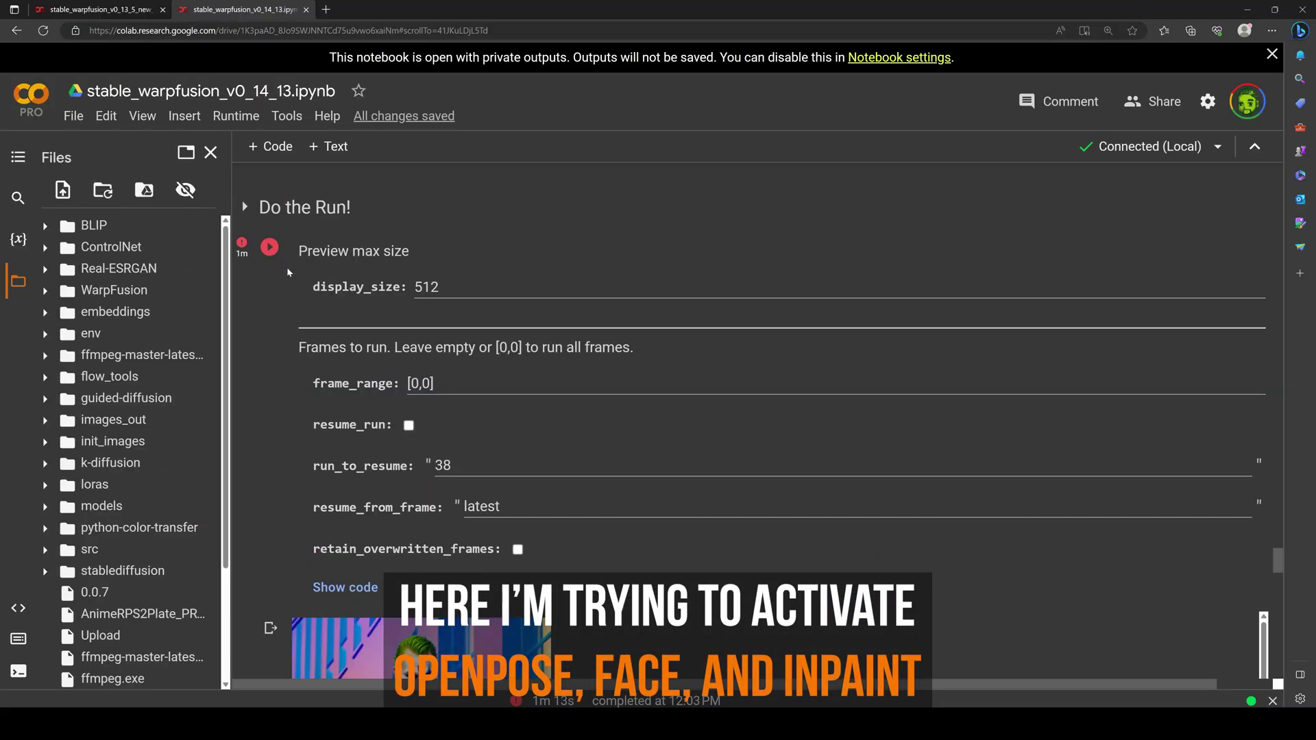
Execute the Do the Run cell and examine which ControlNet models its output loads.
click(269, 245)
scroll(753, 343, down, 3)
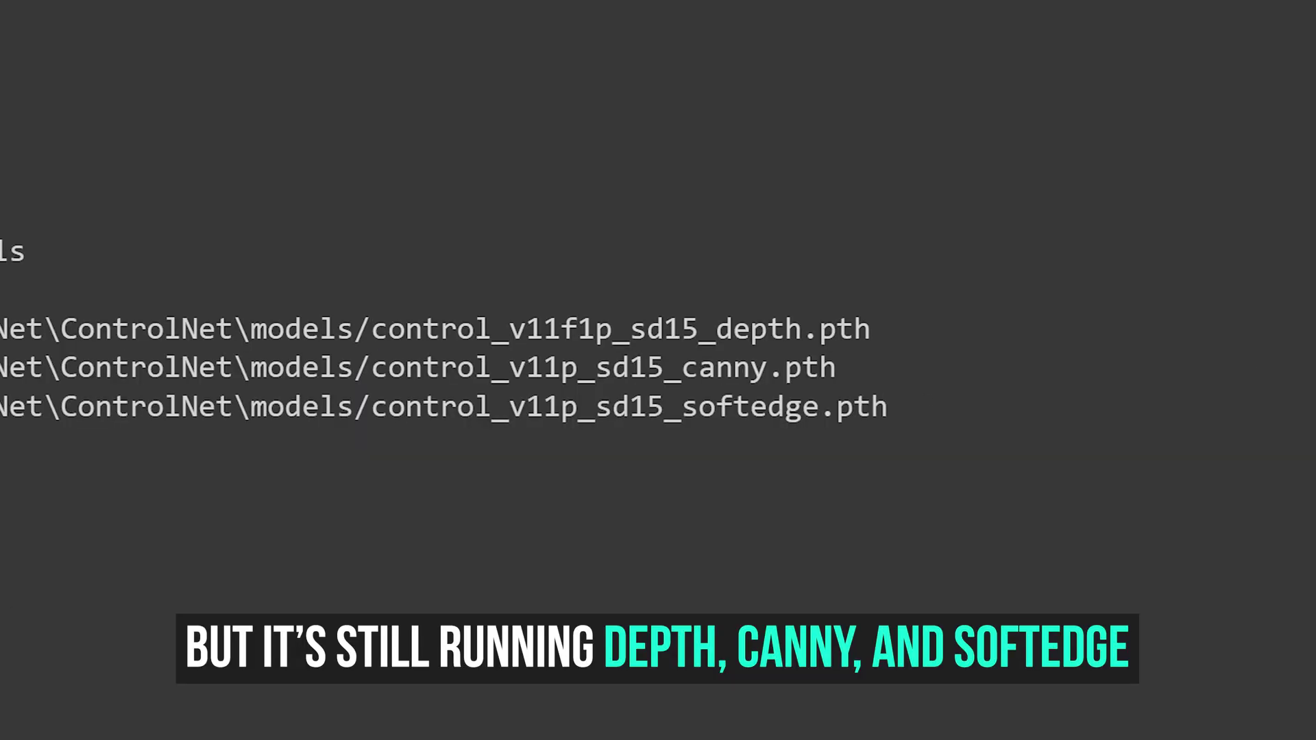
drag(293, 394, 839, 425)
drag(508, 328, 864, 406)
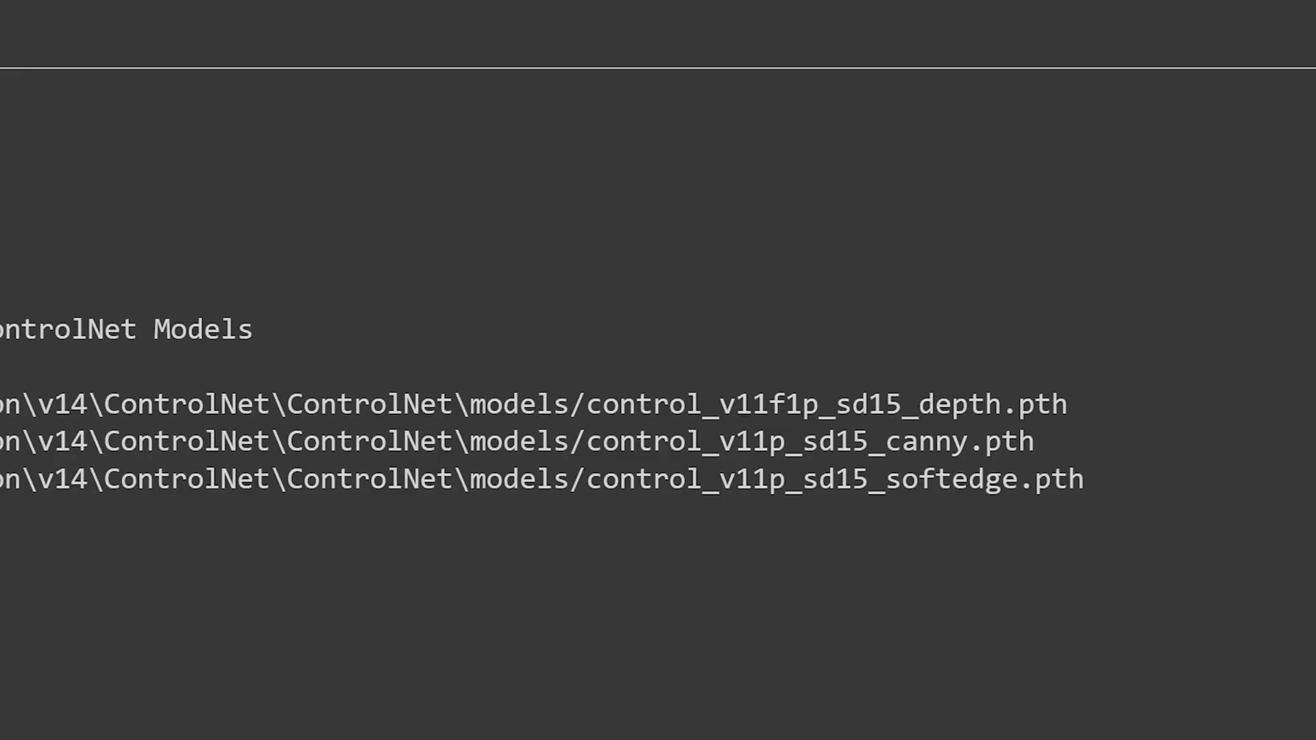
drag(2, 328, 1081, 485)
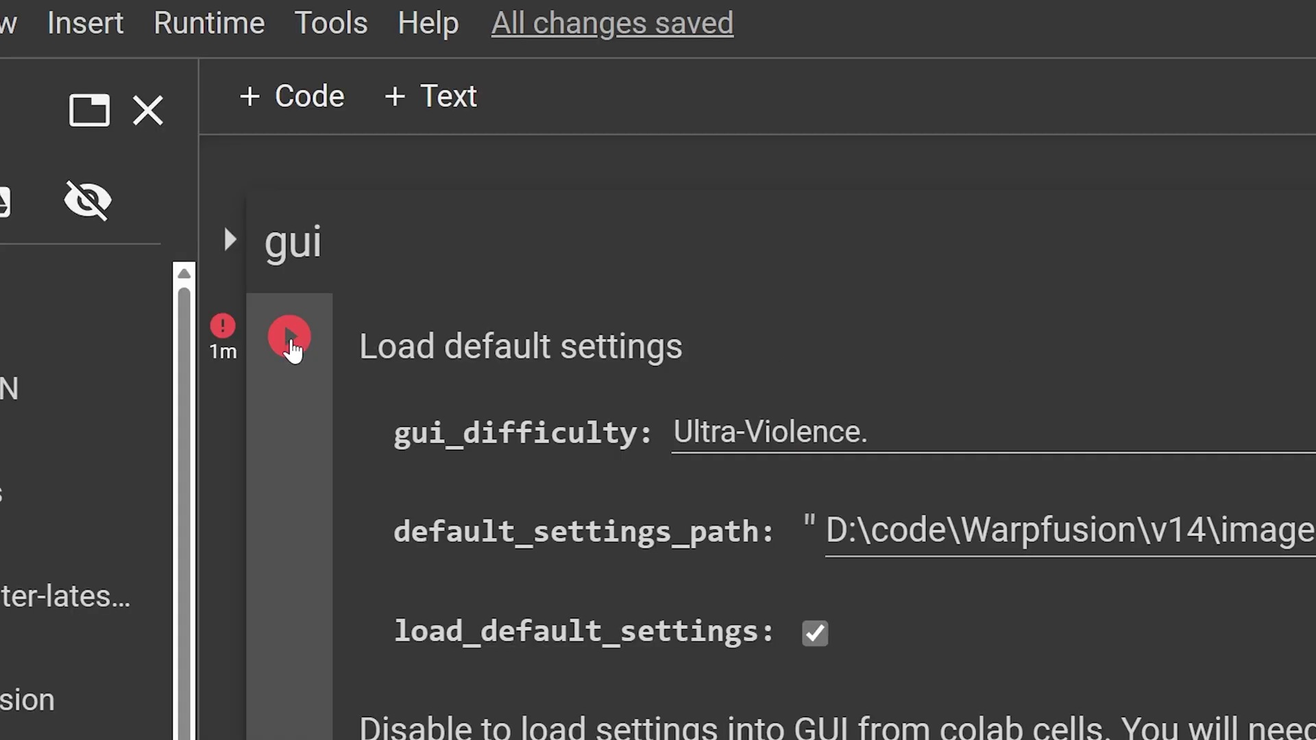
Rerun the gui cell and try disabling control_sd15_depth in the ControlNet model settings.
click(287, 340)
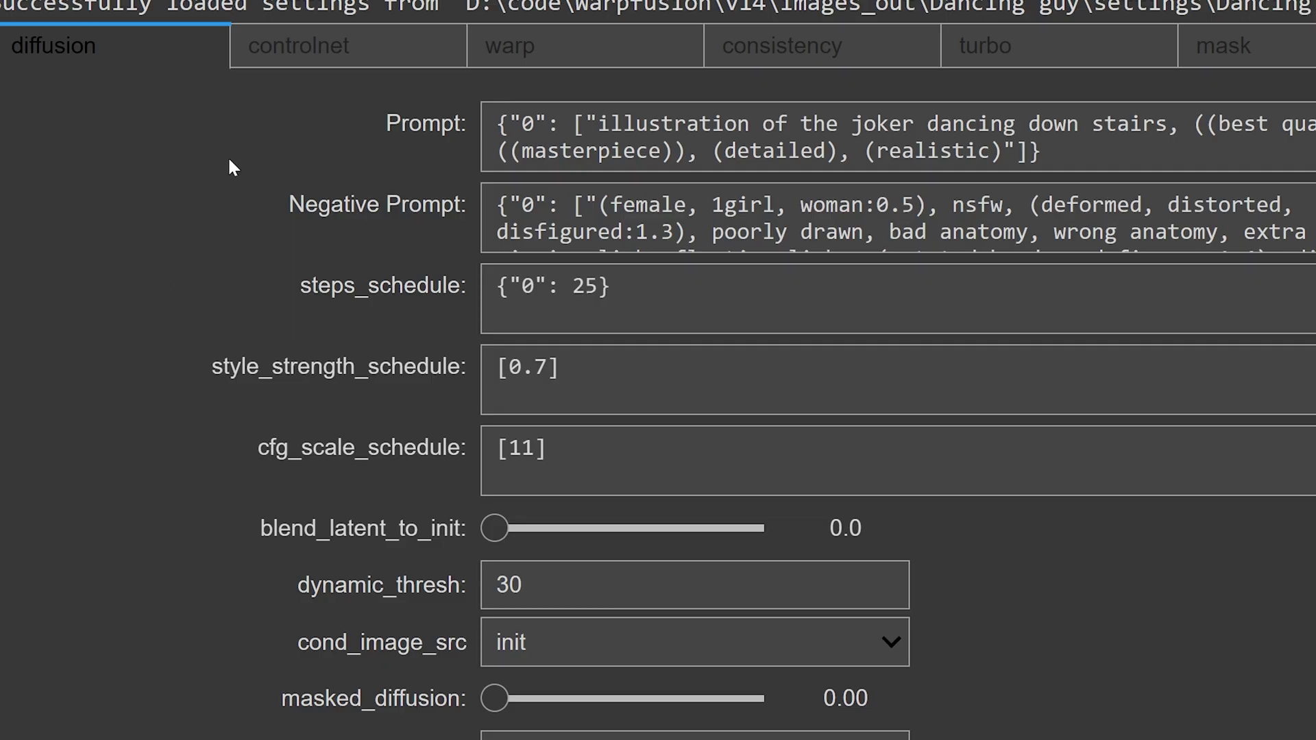
click(301, 51)
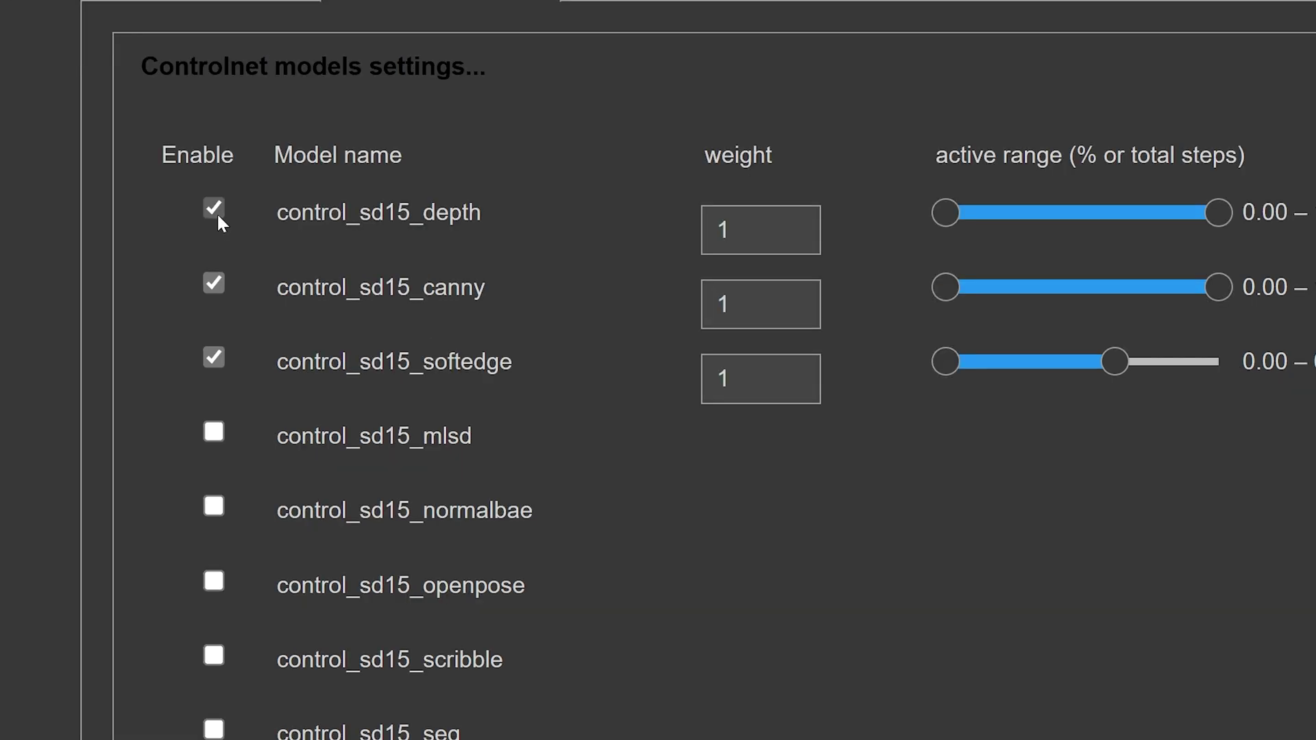
click(216, 210)
click(250, 377)
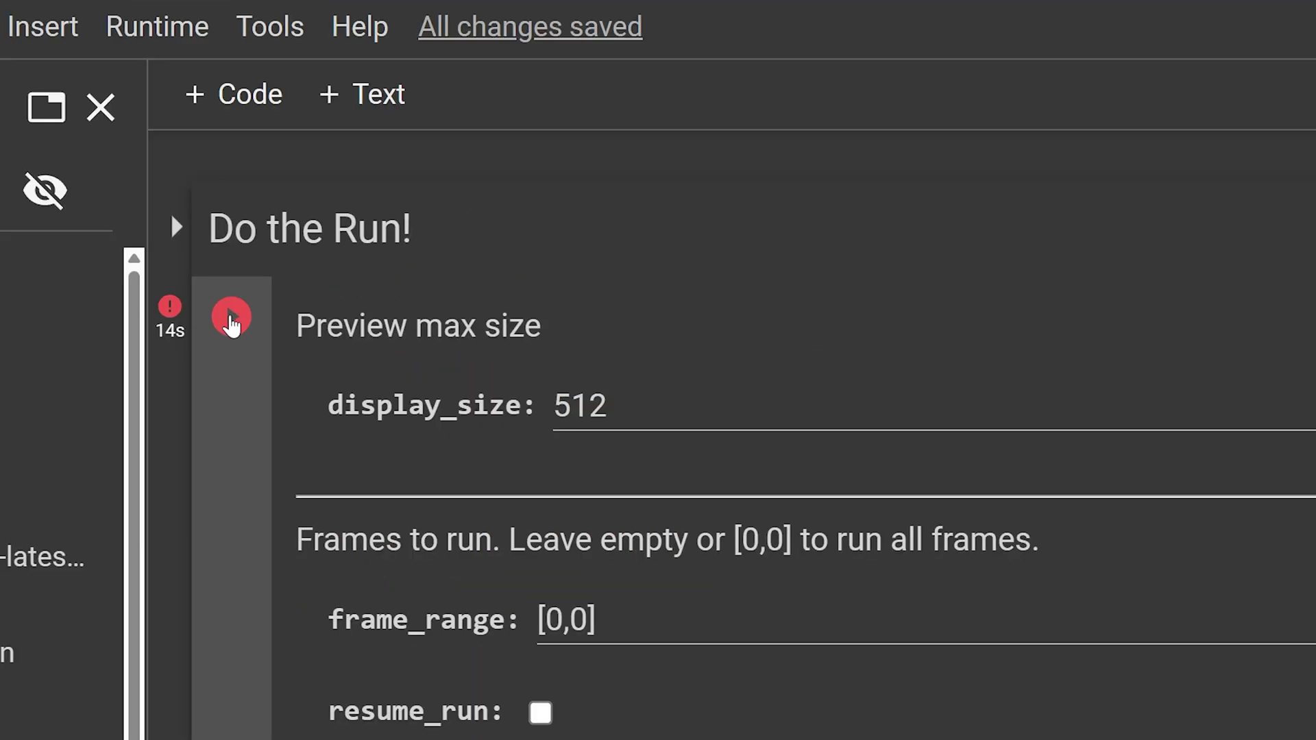
Execute the Do the Run cell again and check its output for the depth model.
click(232, 315)
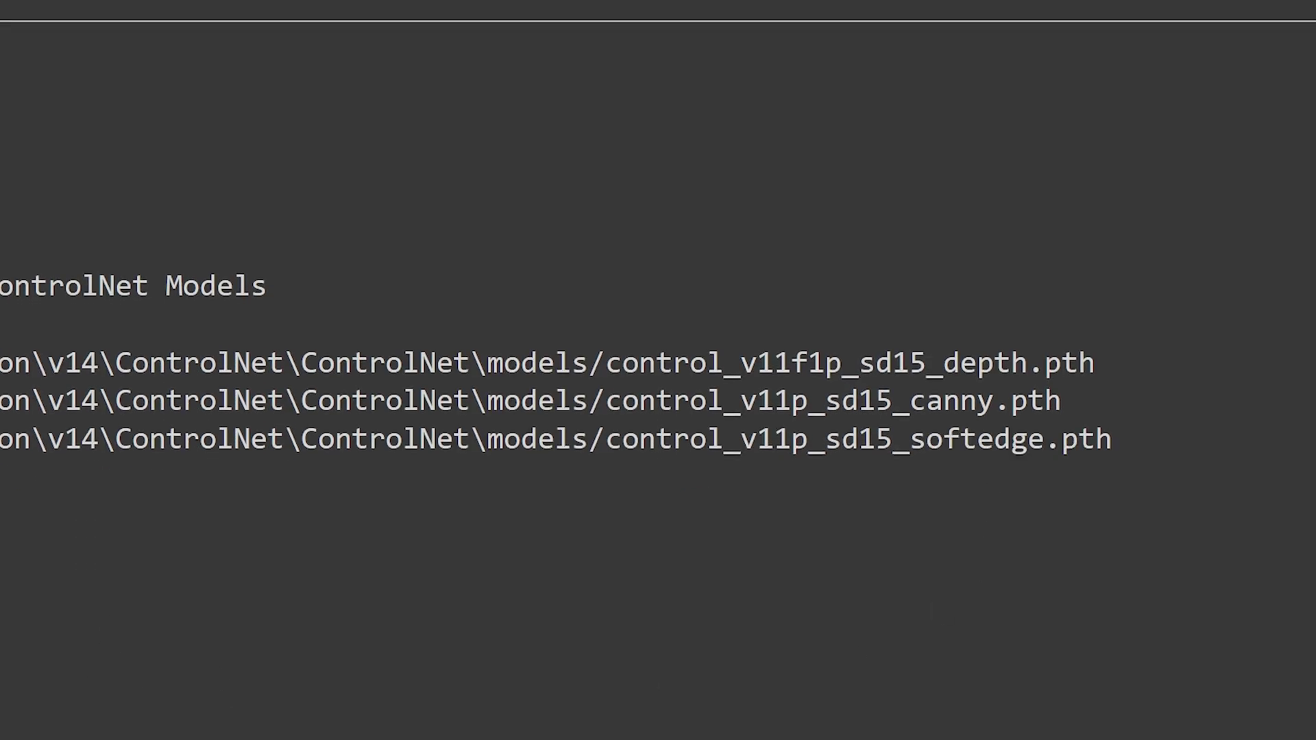
drag(791, 363, 1095, 376)
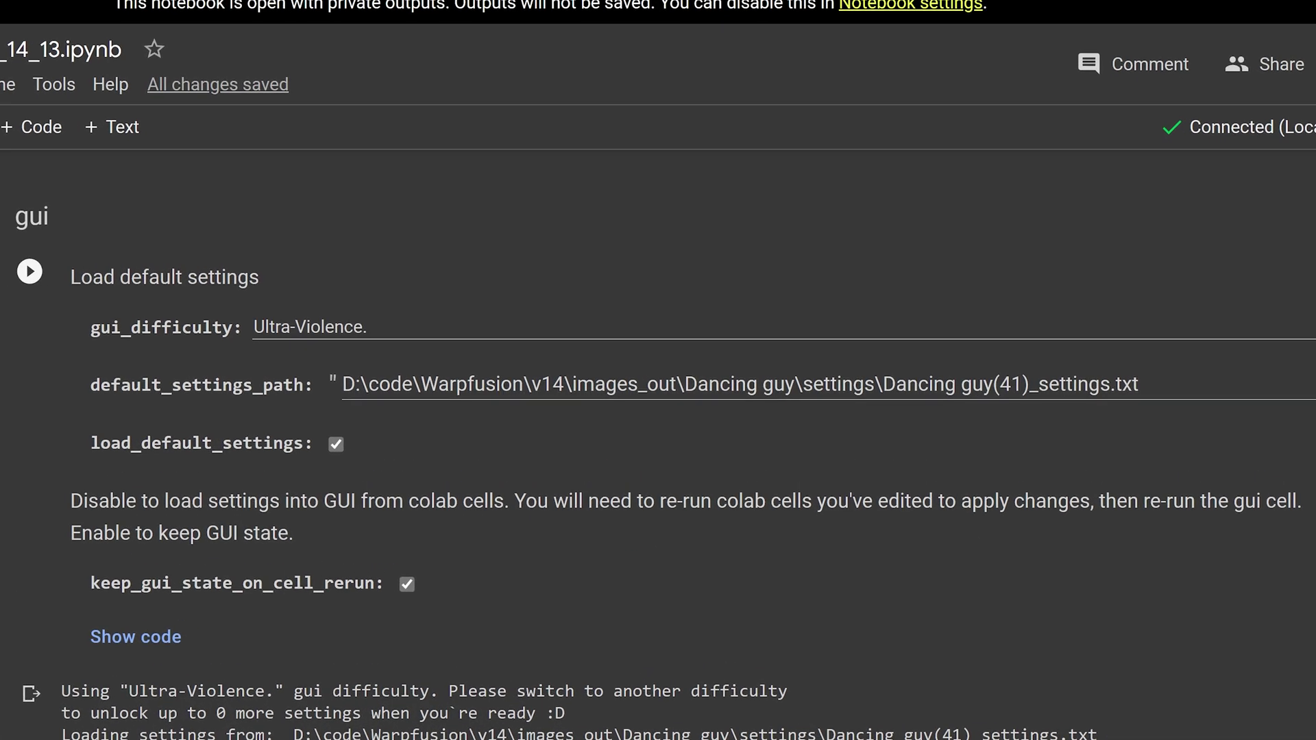
Clear the default_settings_path and rerun the gui cell.
drag(1192, 417, 236, 416)
key(BackSpace)
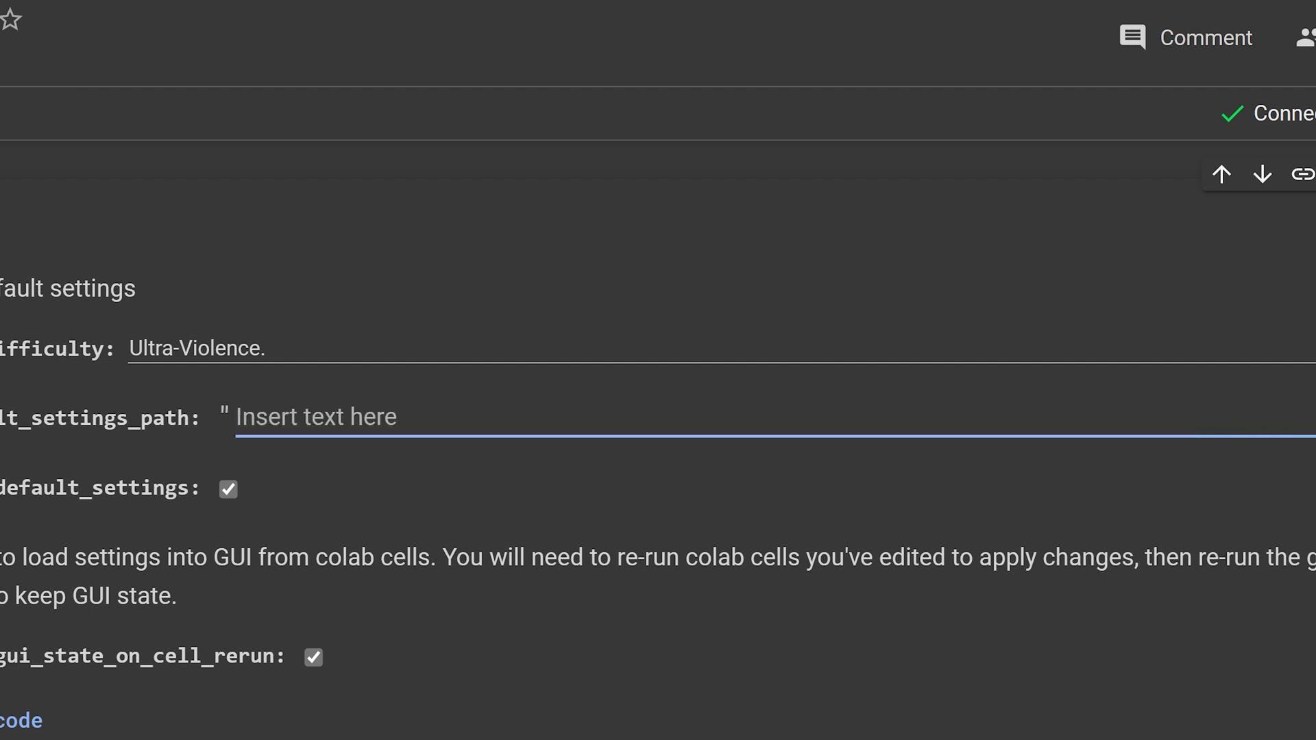
click(334, 299)
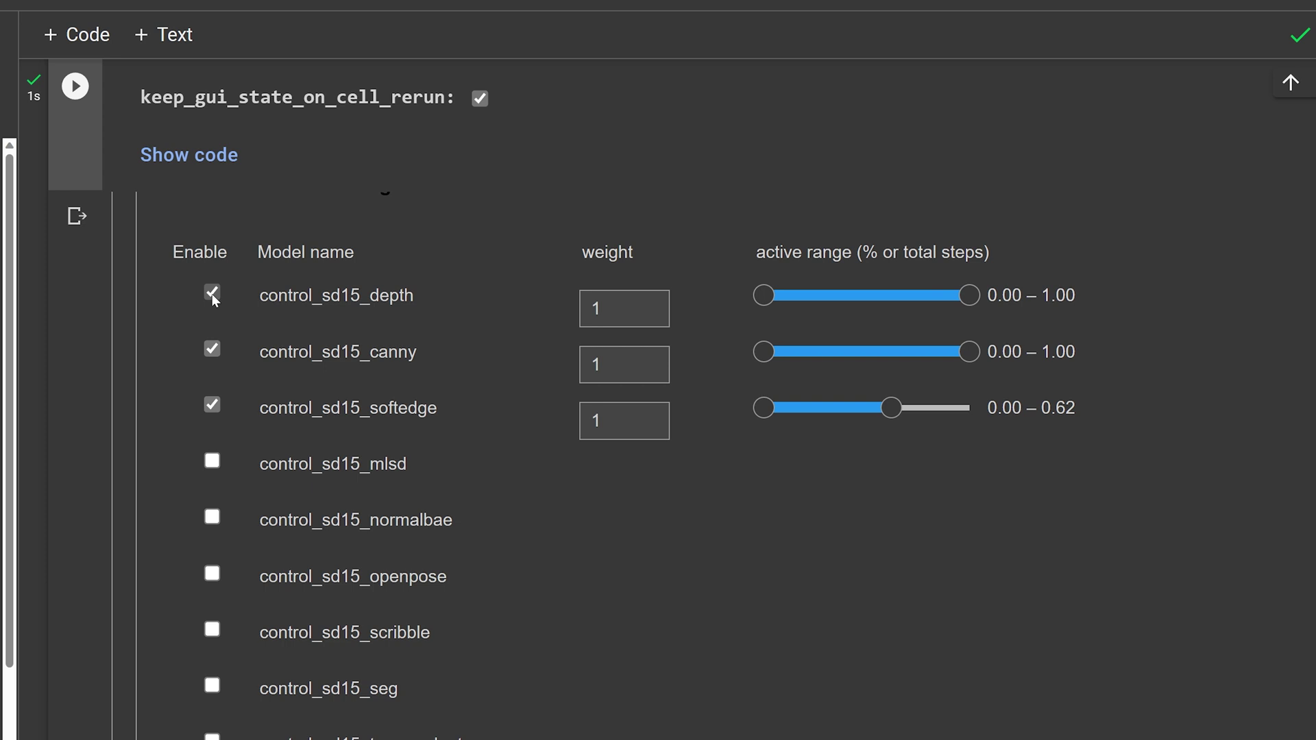
Disable control_sd15_depth, enable control_sd15_inpaint, and check the inpaint model in the run output.
click(212, 293)
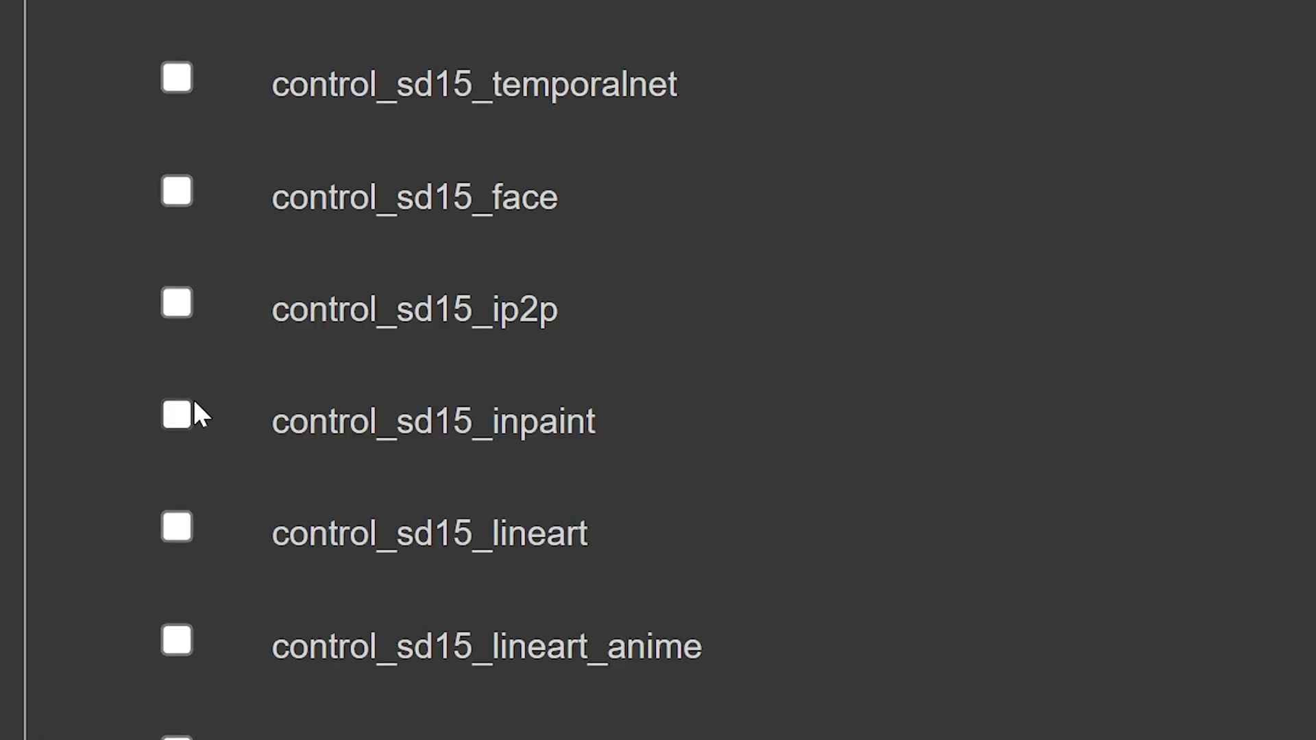
click(185, 413)
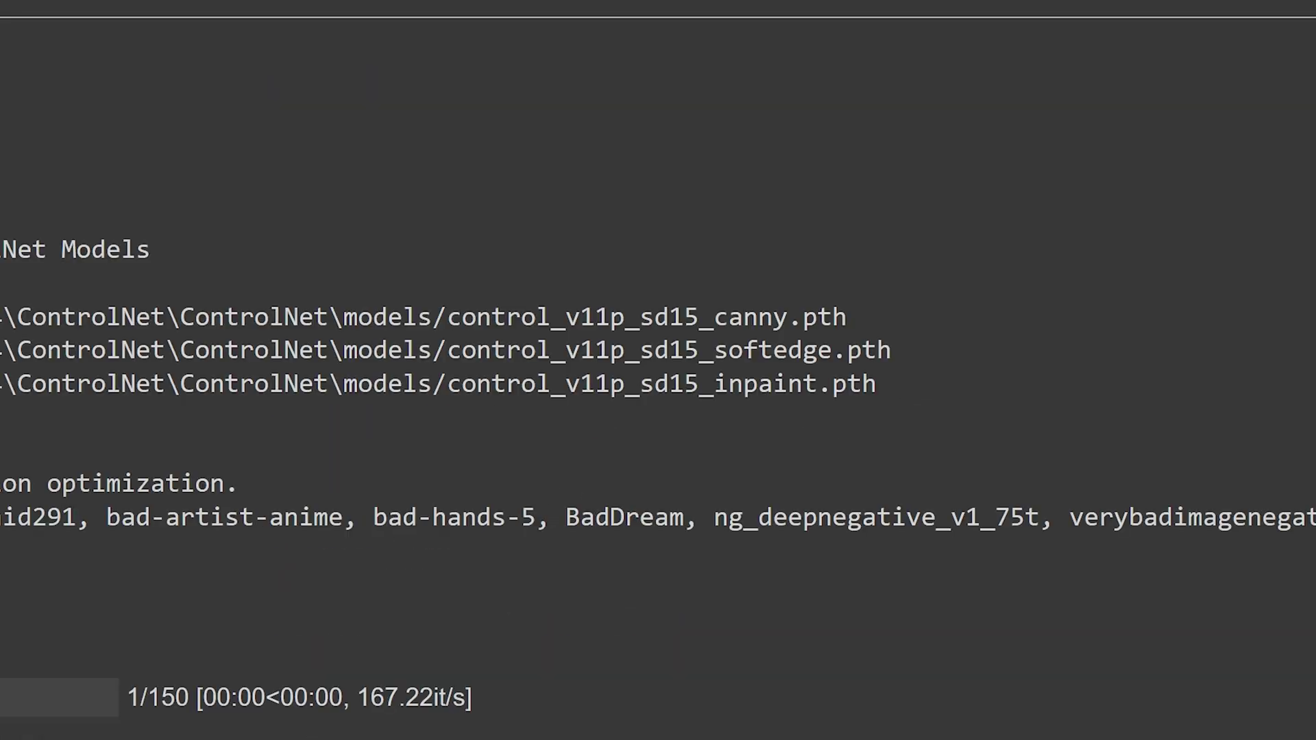
drag(714, 384, 862, 383)
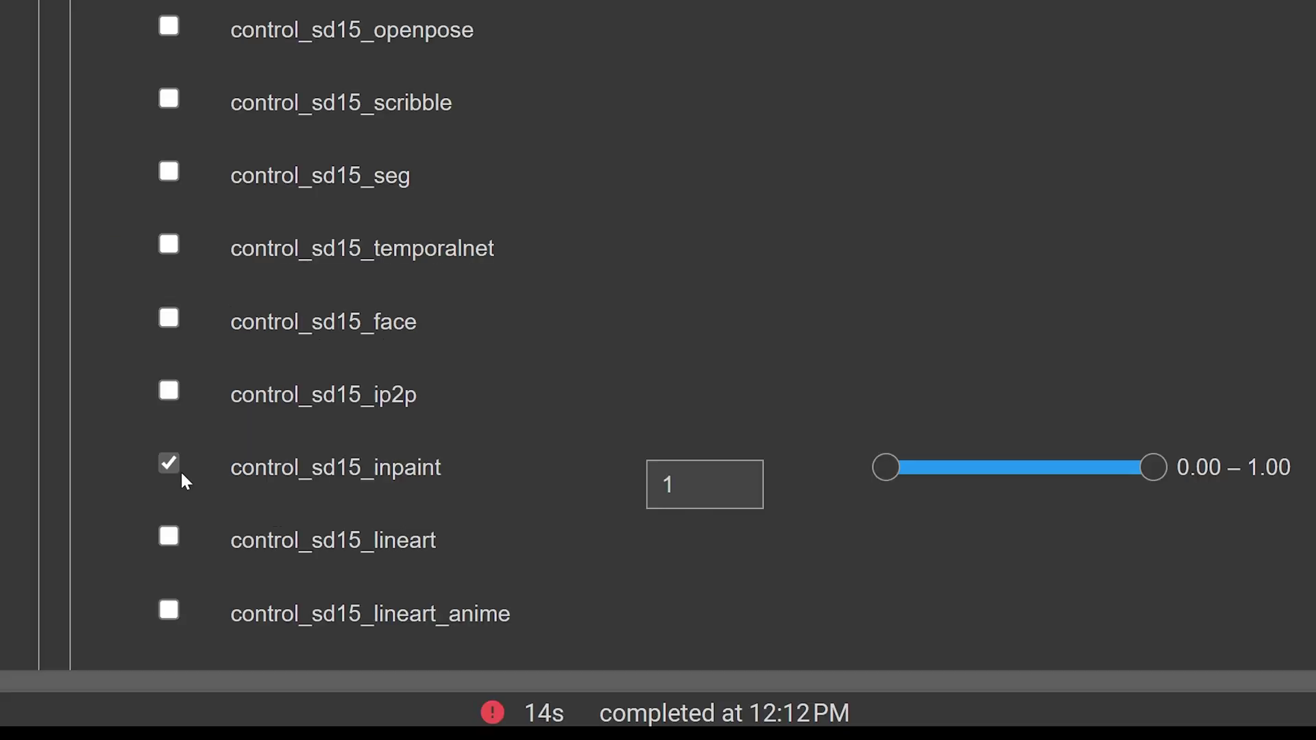
Swap control_sd15_inpaint for control_sd15_openpose and check the openpose model in the run output.
click(175, 471)
click(237, 376)
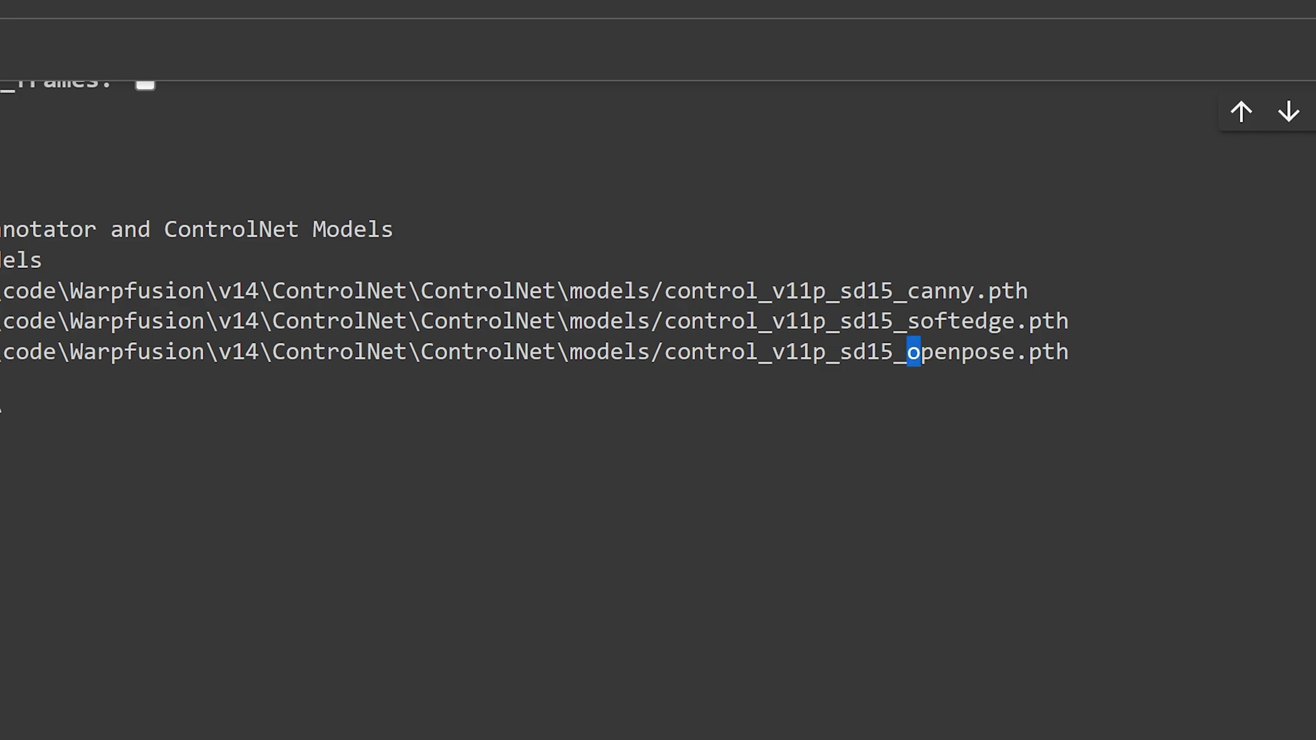
drag(914, 352, 1069, 359)
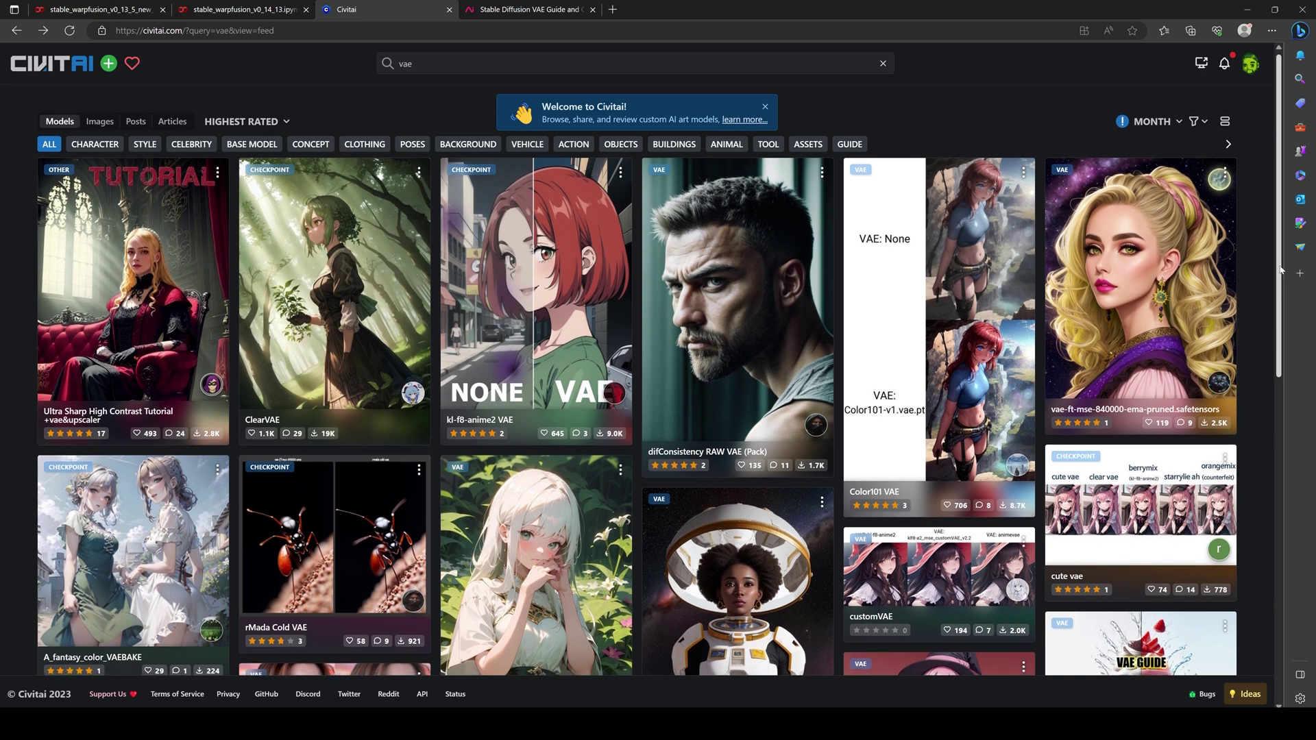
Browse the VAE models on Civitai and dismiss the welcome message.
drag(1280, 267, 1280, 233)
click(765, 107)
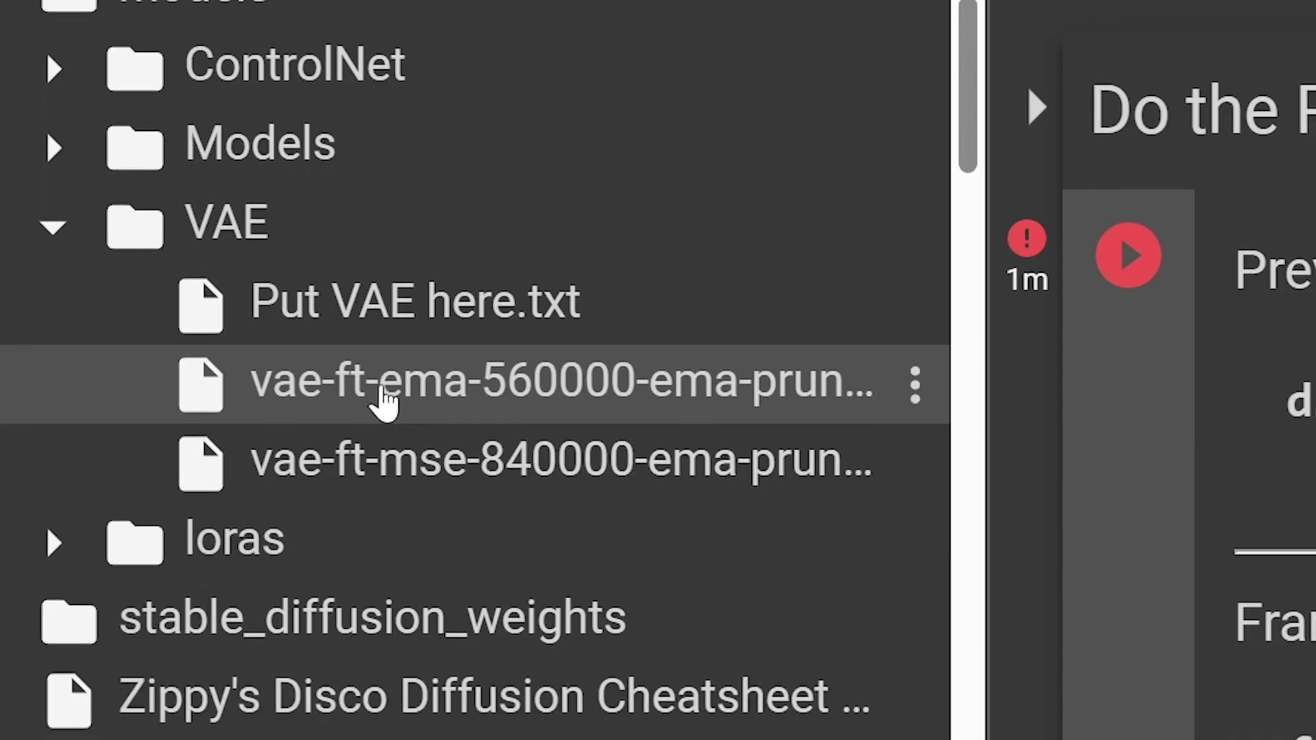
Copy the ema-560000 VAE file's path and set vae_ckpt to /content/drive/MyDrive/models/VAE/vae-ft-ema-560000-ema-pruned.ckpt.
right_click(382, 402)
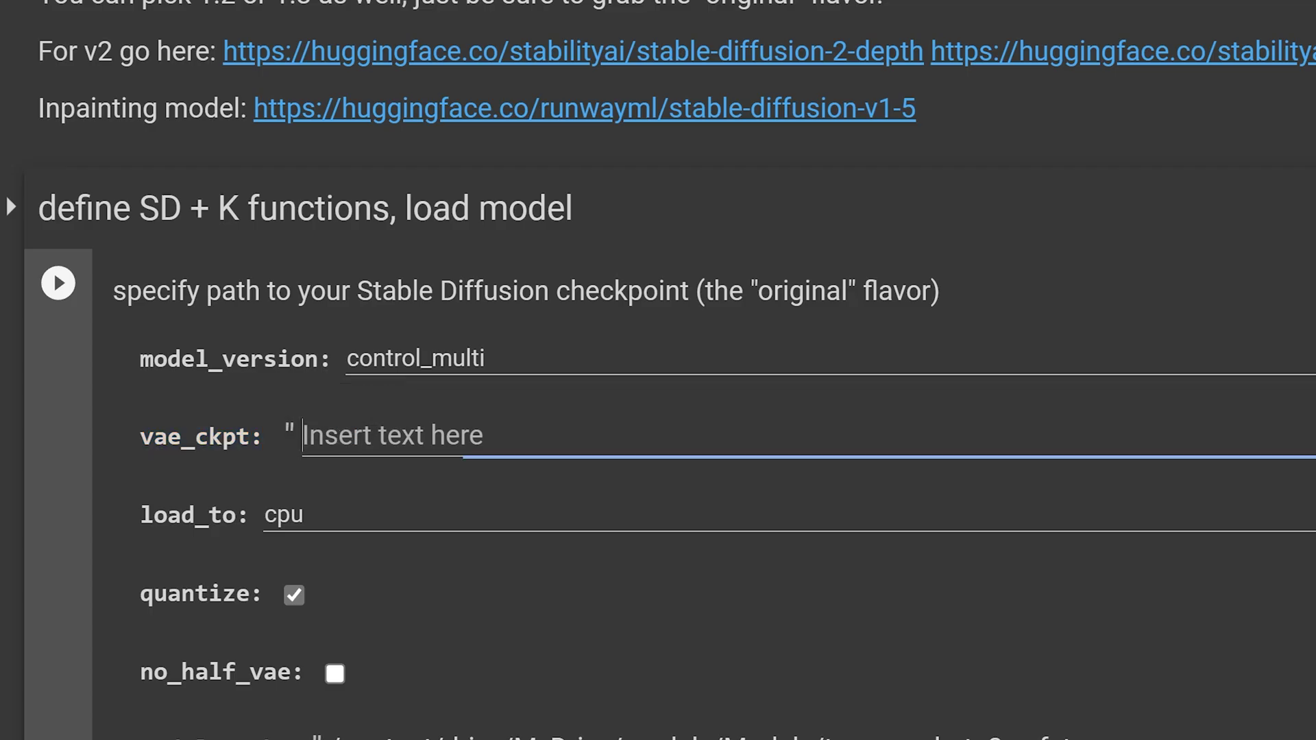
text(/content/drive/MyDrive/models/VAE/vae-ft-ema-560000-ema-pruned.ckpt)
drag(1044, 435, 1158, 436)
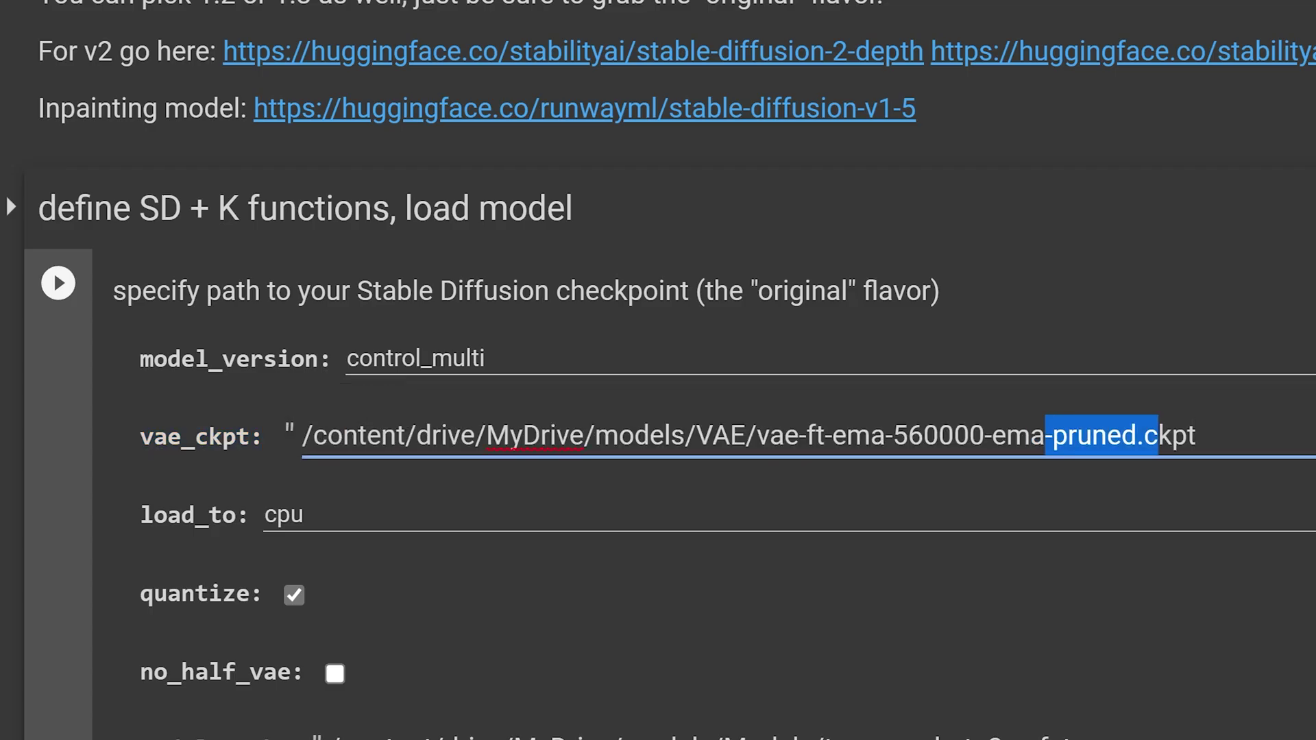
drag(730, 435, 1196, 435)
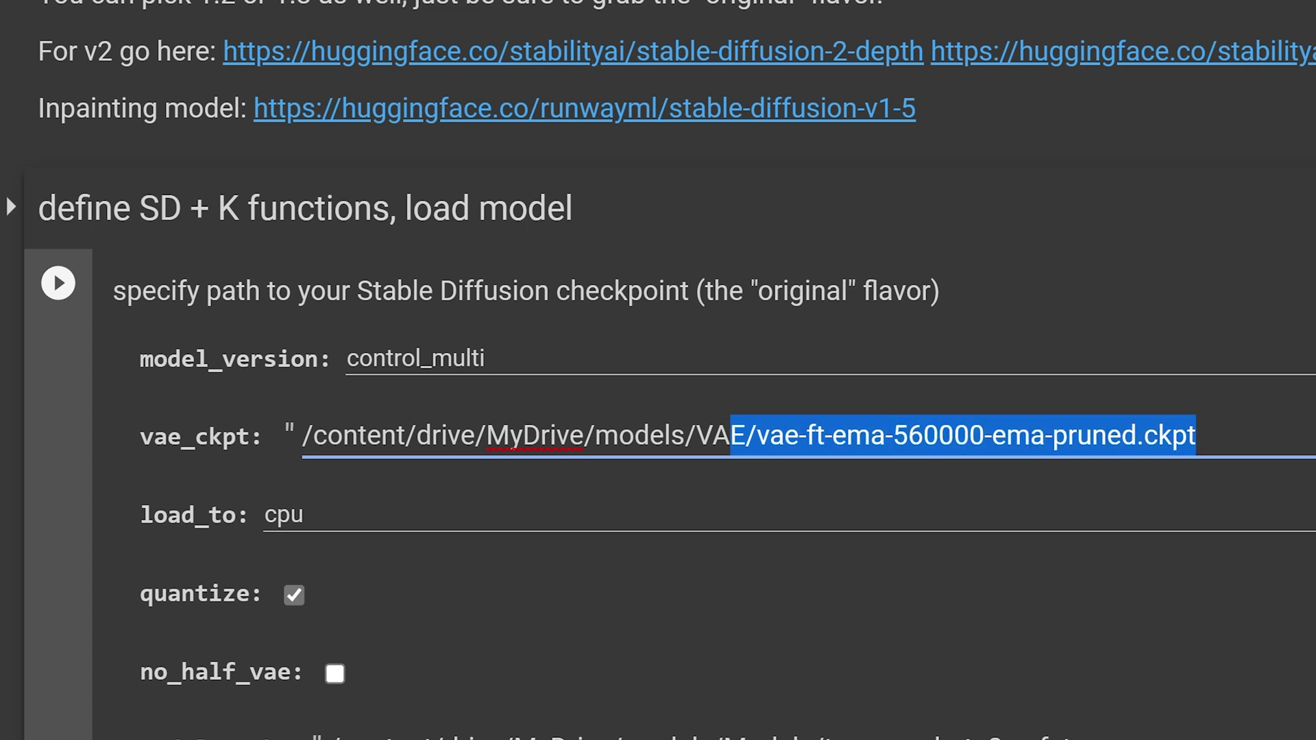
click(208, 466)
drag(141, 436, 253, 449)
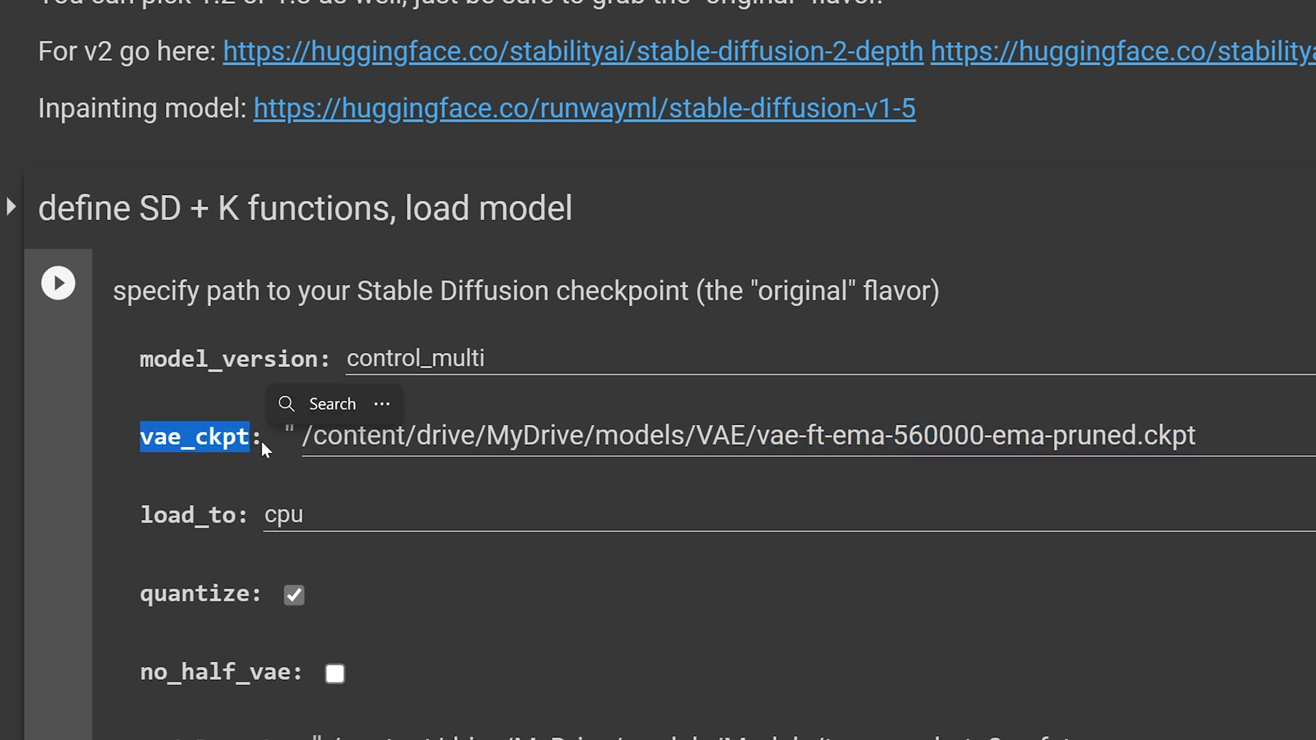
click(440, 486)
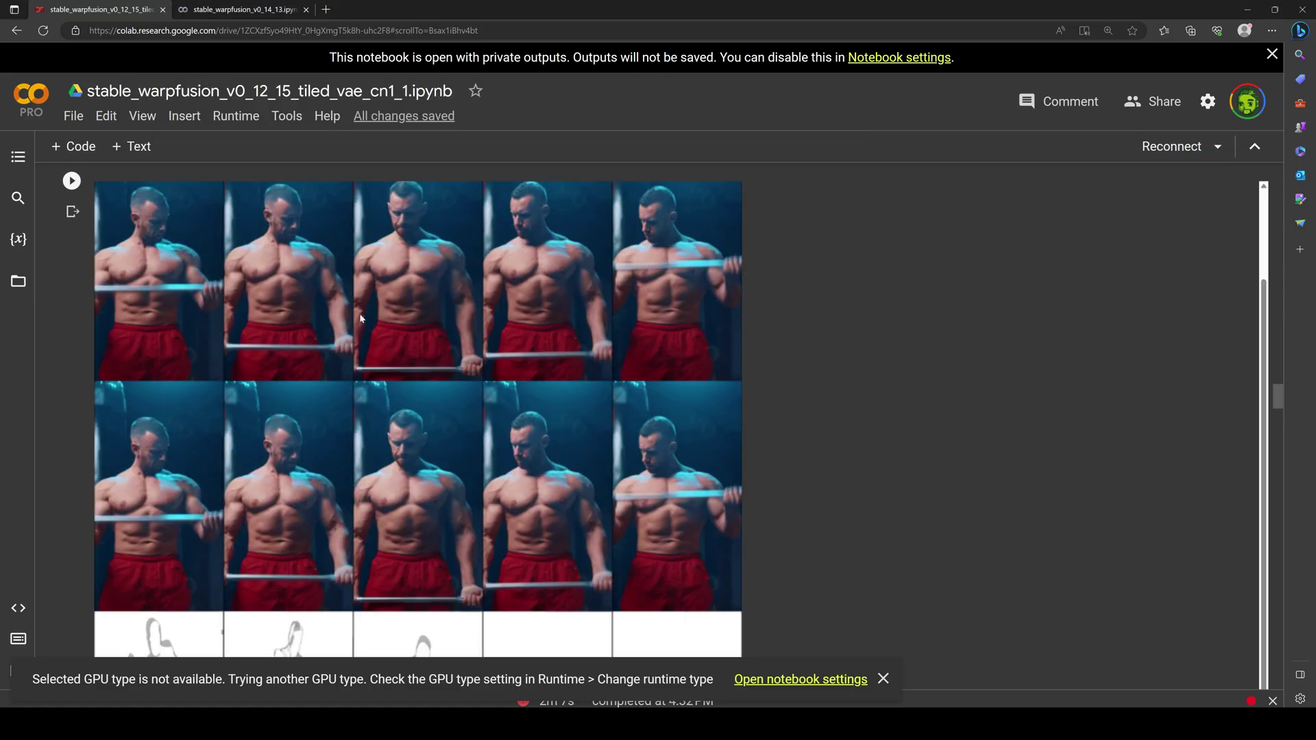
Swap the output size in width_height to [1280, 720] and set extract_nth_frame to 1 in the video input settings.
scroll(361, 318, down, 7)
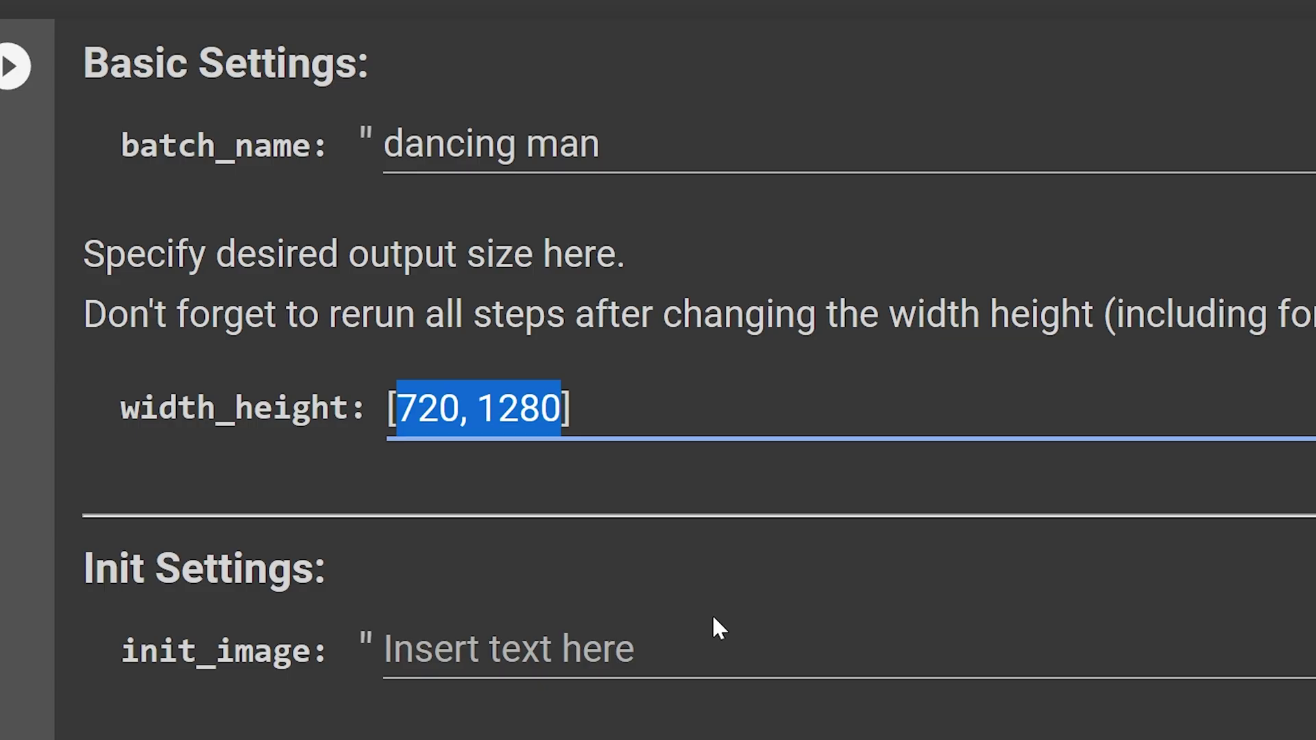
text(1280, 72)
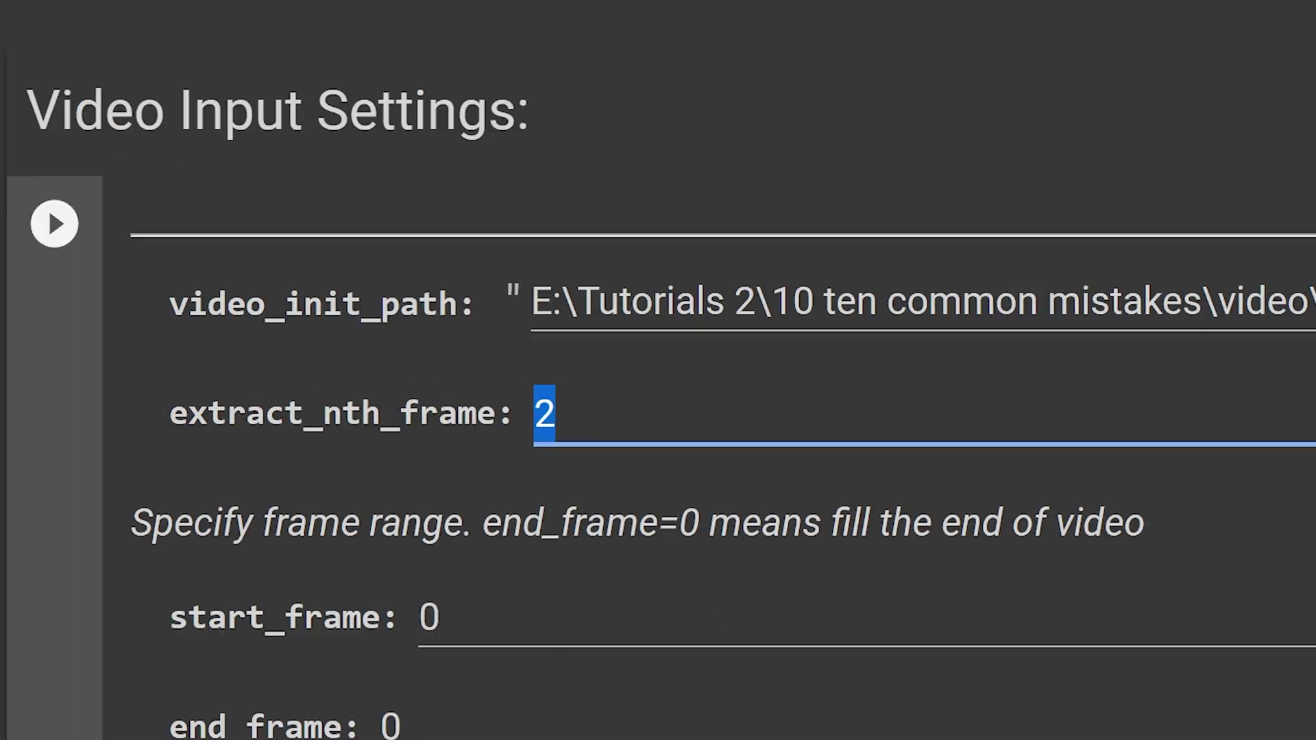
text(1)
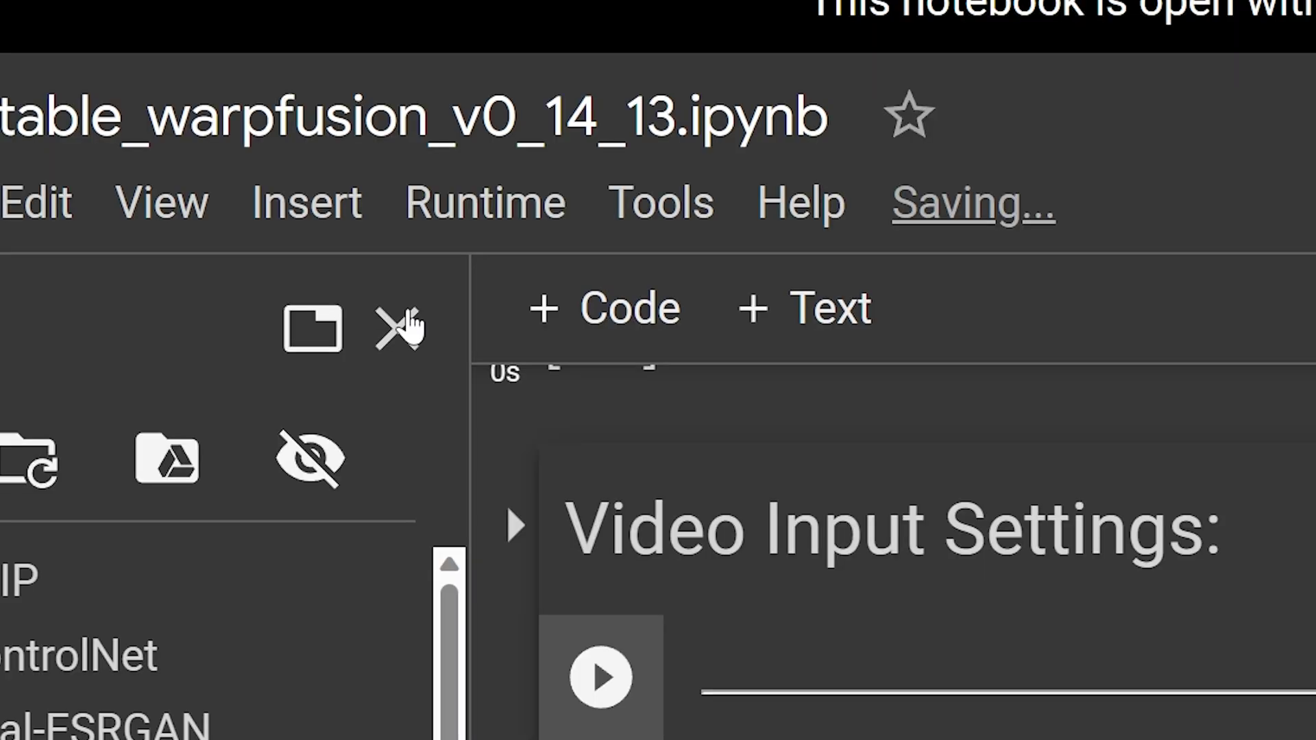
Run all cells of the stable_warpfusion_v0_14_13 notebook.
click(449, 203)
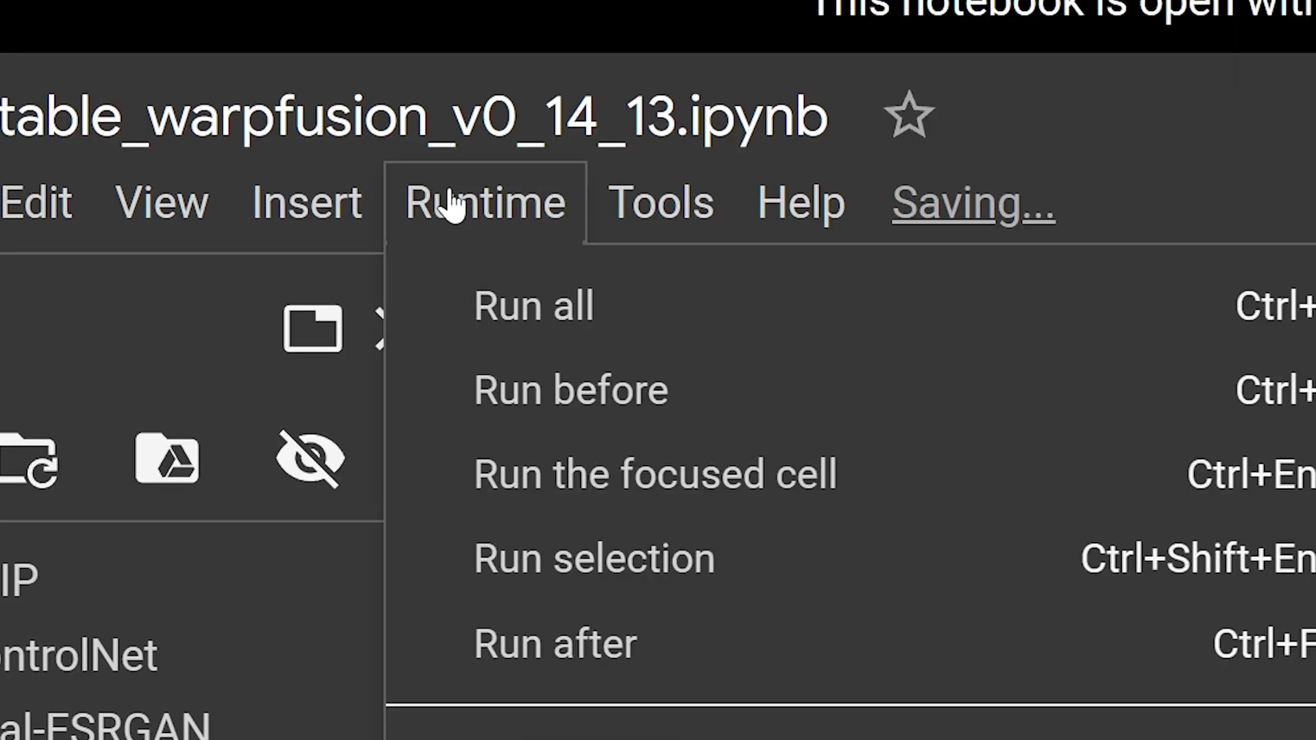
click(513, 314)
scroll(507, 506, down, 1)
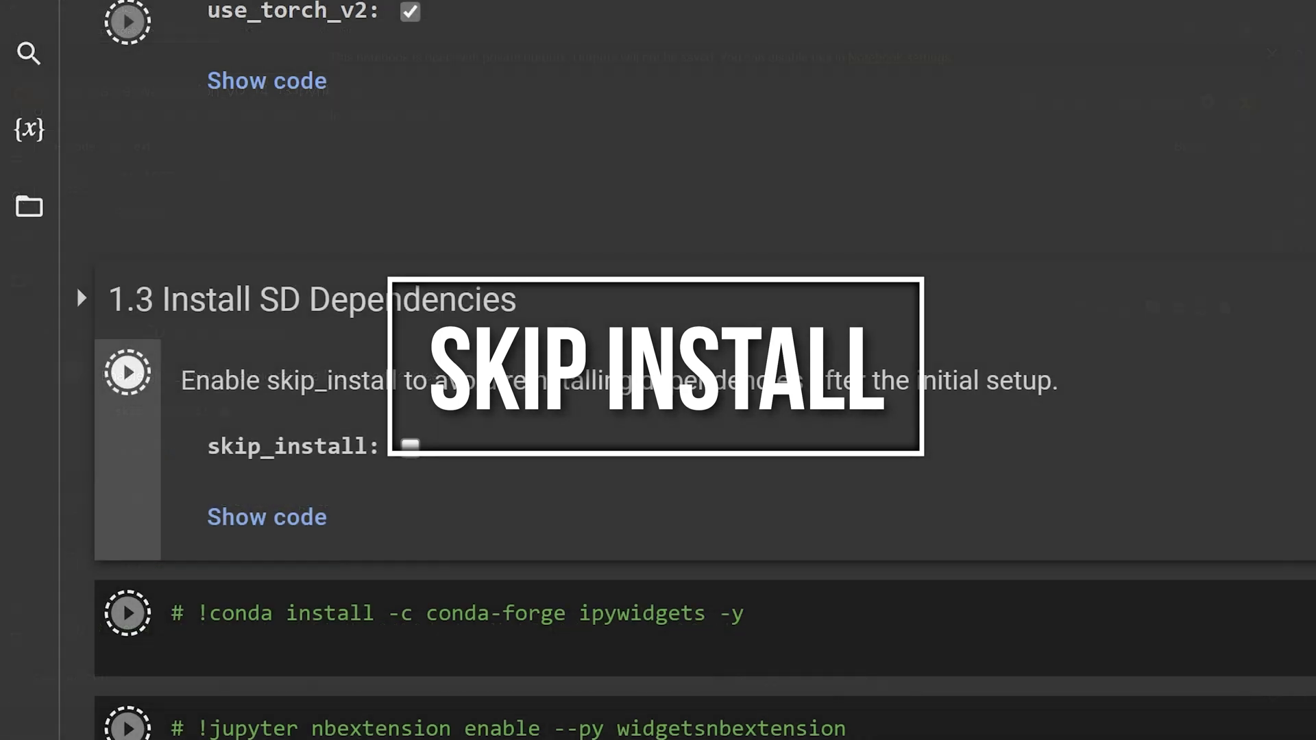
Enable skip_install under 1.3 Install SD Dependencies.
scroll(291, 456, down, 2)
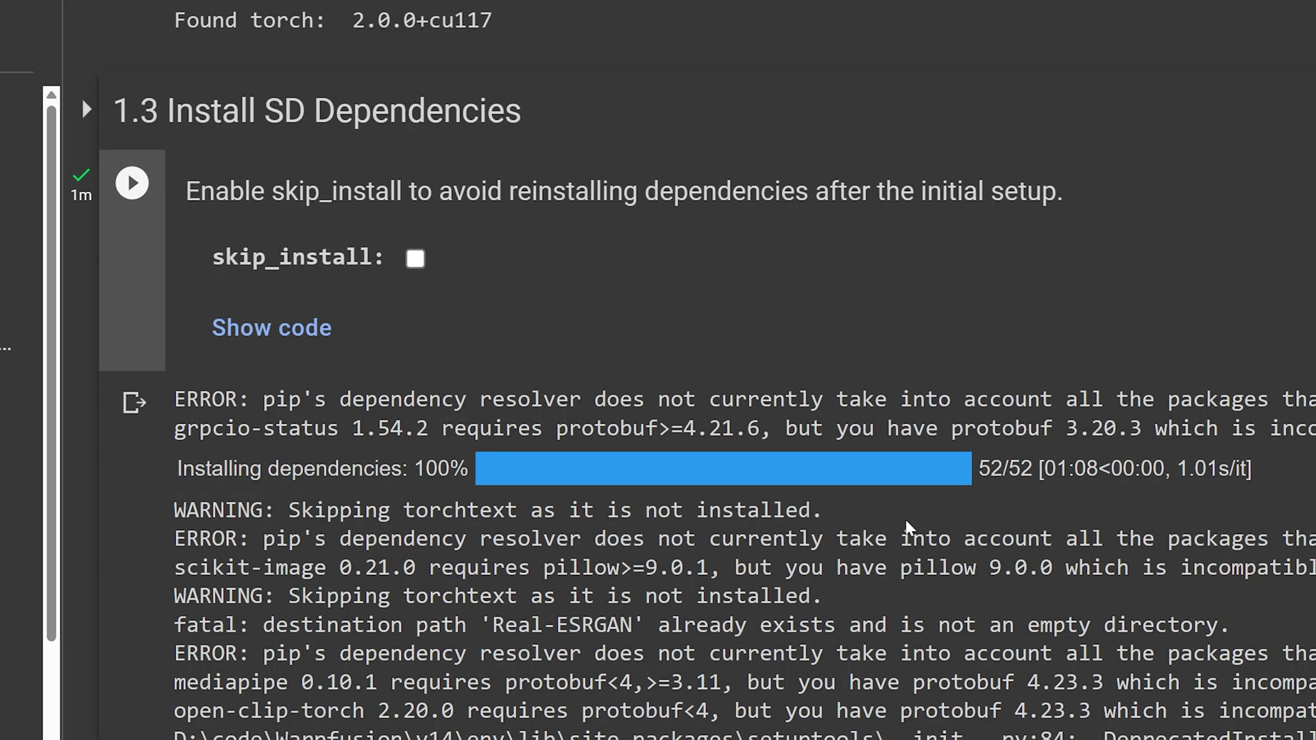
scroll(436, 468, up, 3)
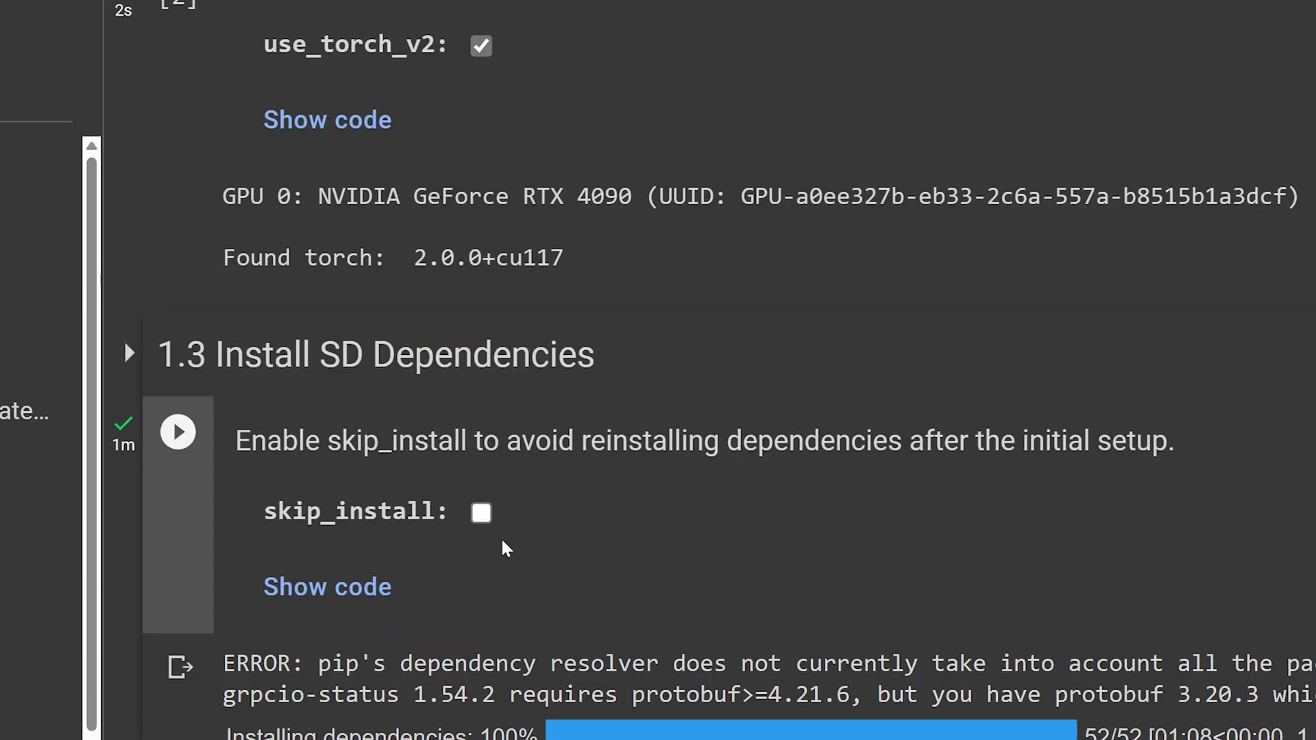
click(481, 512)
Examine the traceback under 1.4 Install and import dependencies and disable skip_install in section 1.3.
scroll(457, 616, down, 2)
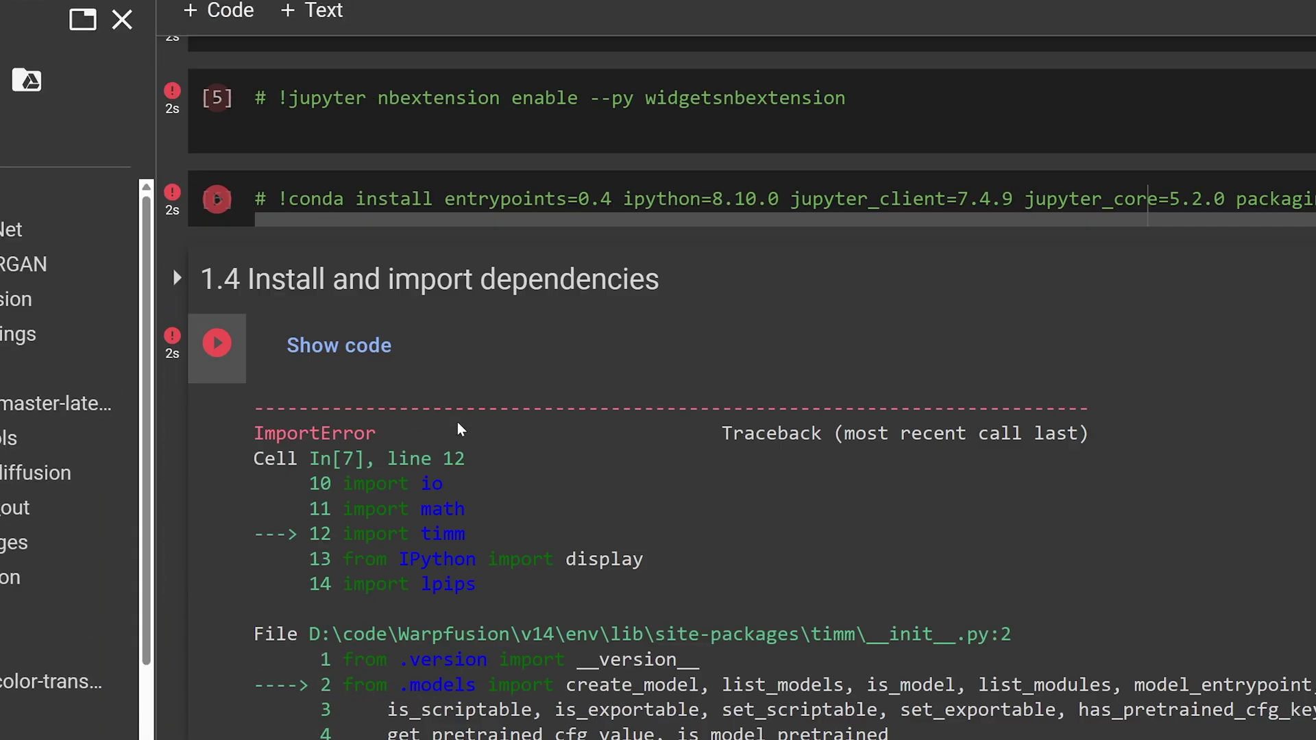
scroll(1147, 105, down, 2)
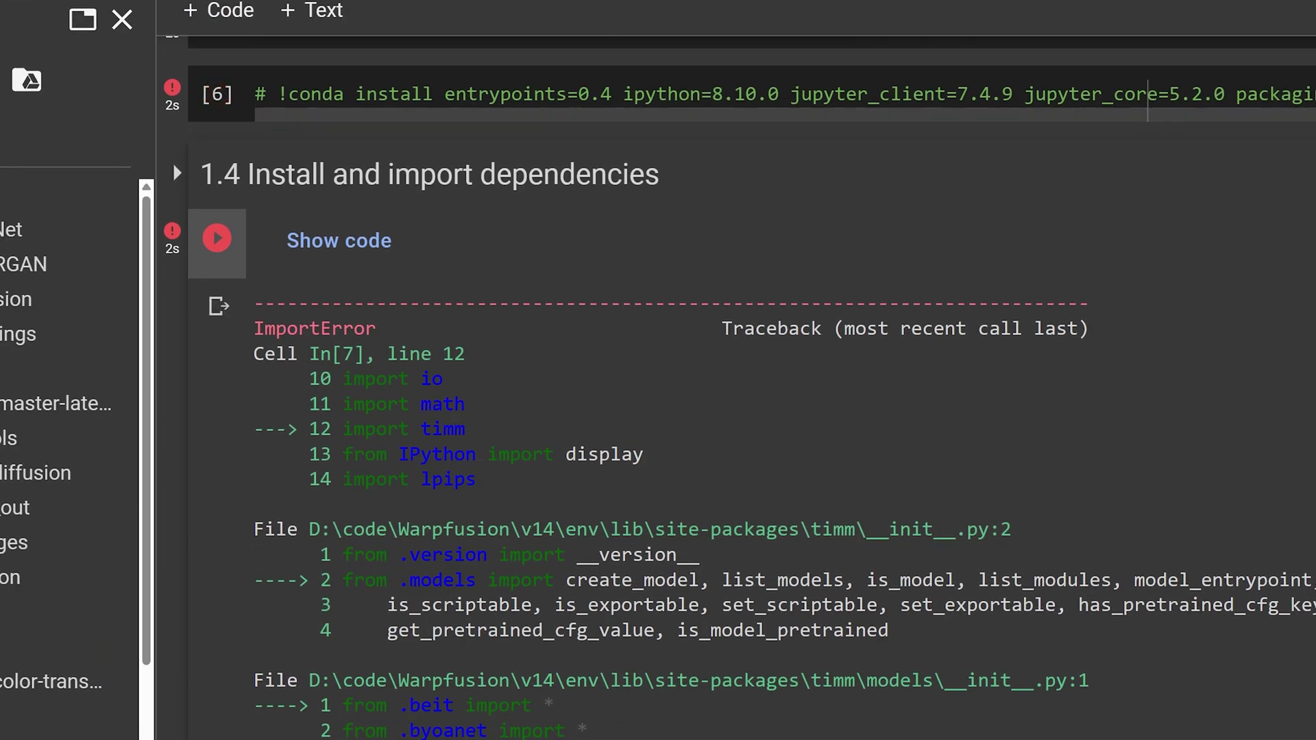
drag(254, 328, 398, 328)
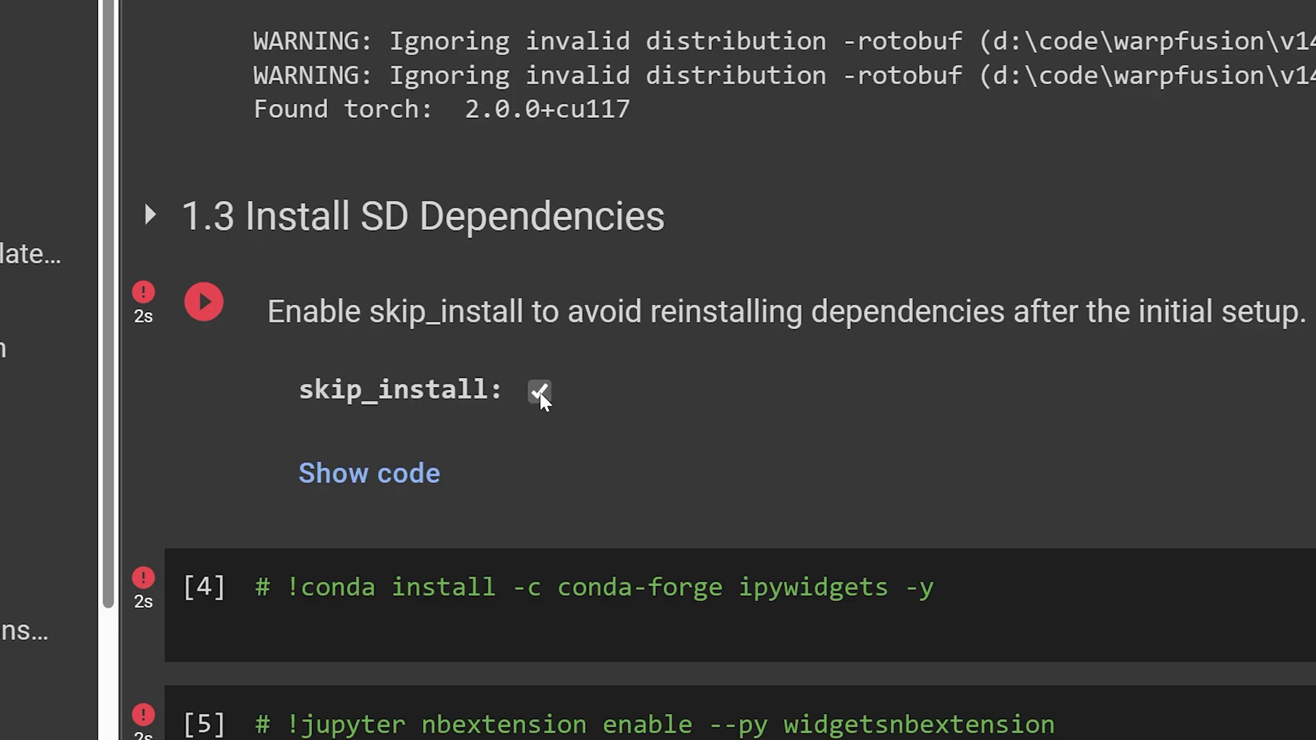
click(539, 392)
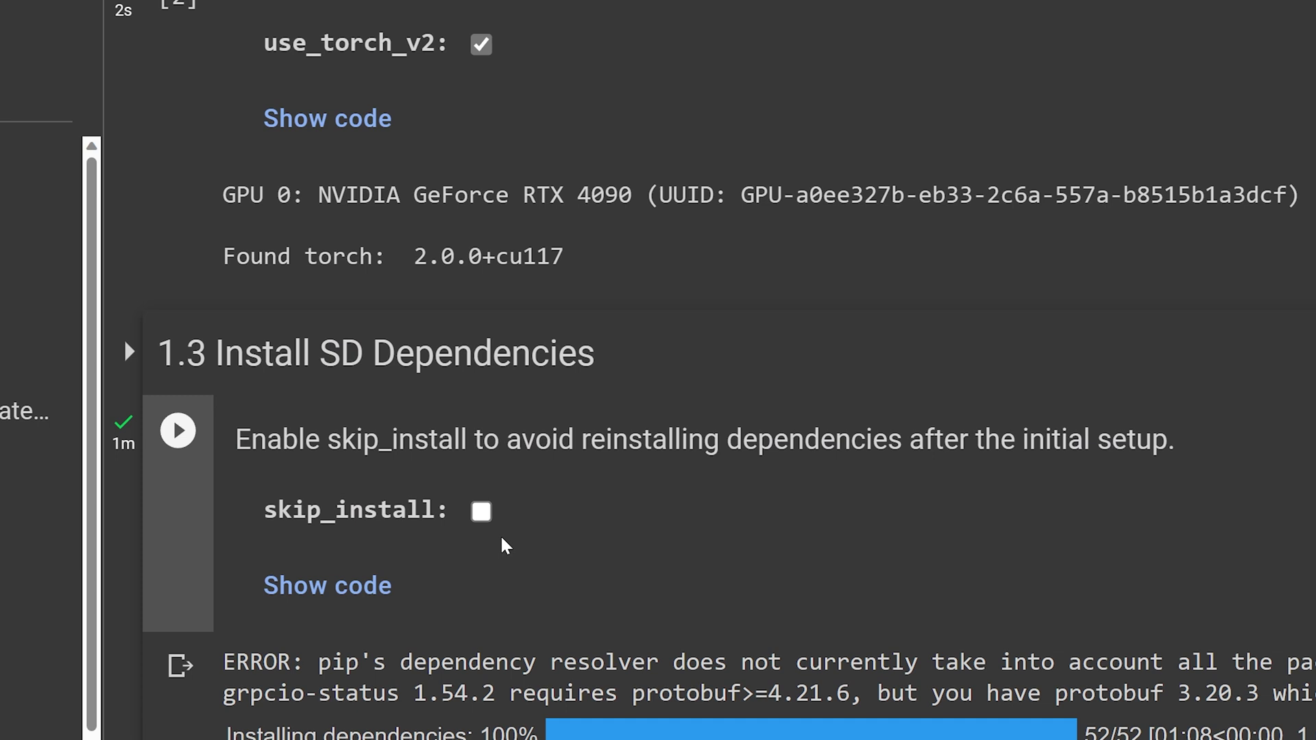
Run all notebook cells with skip_install enabled, and disable the option again.
click(482, 521)
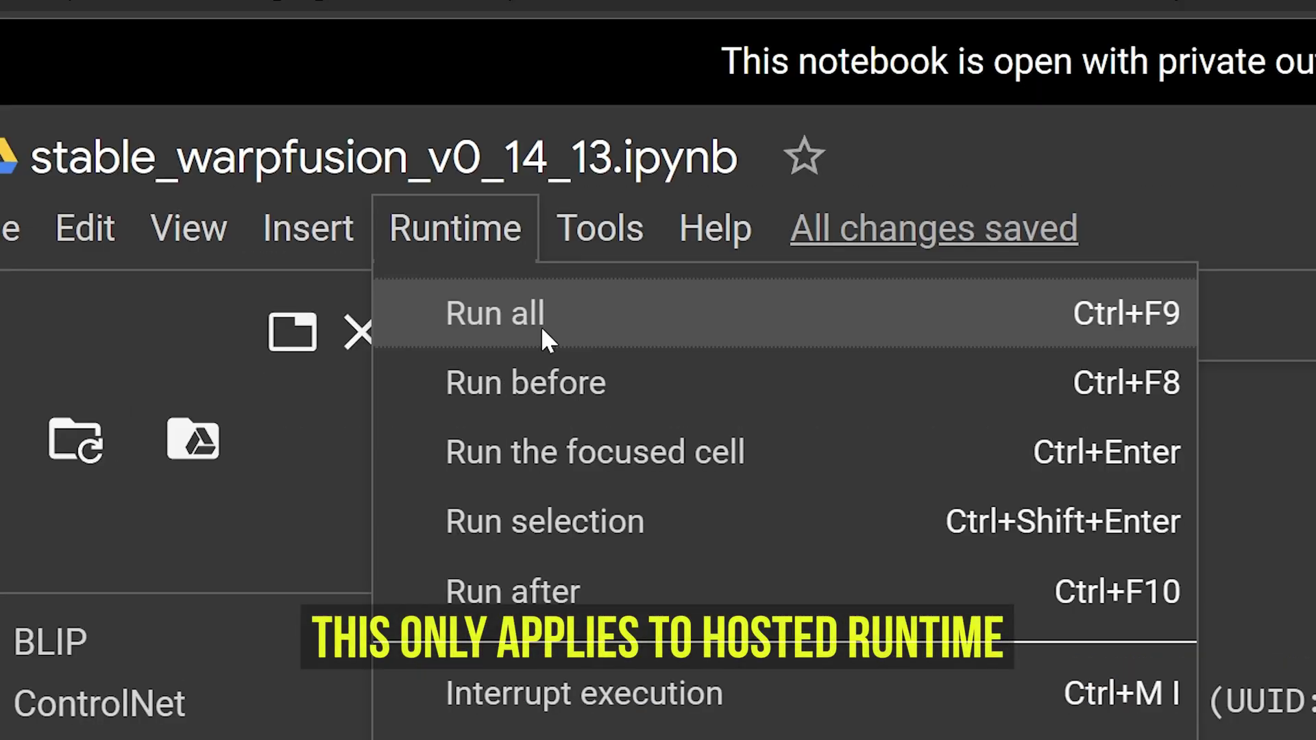
click(541, 329)
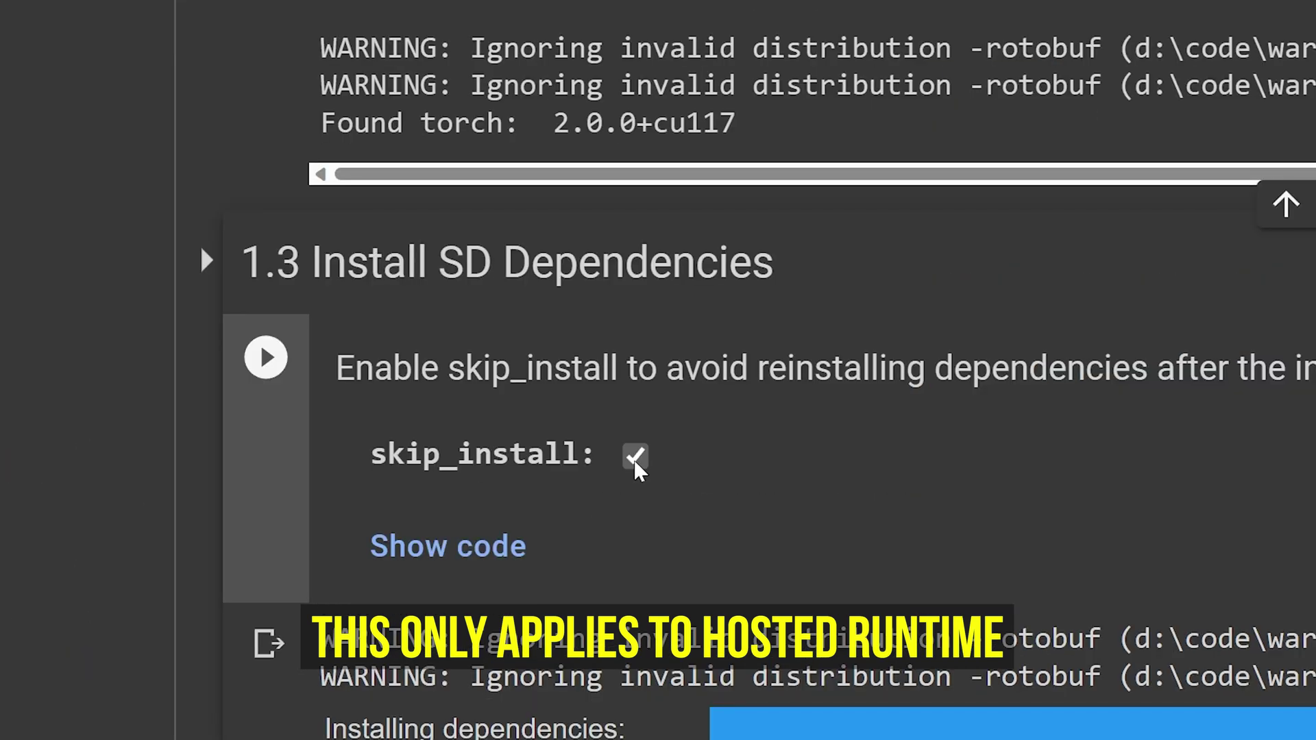
click(635, 457)
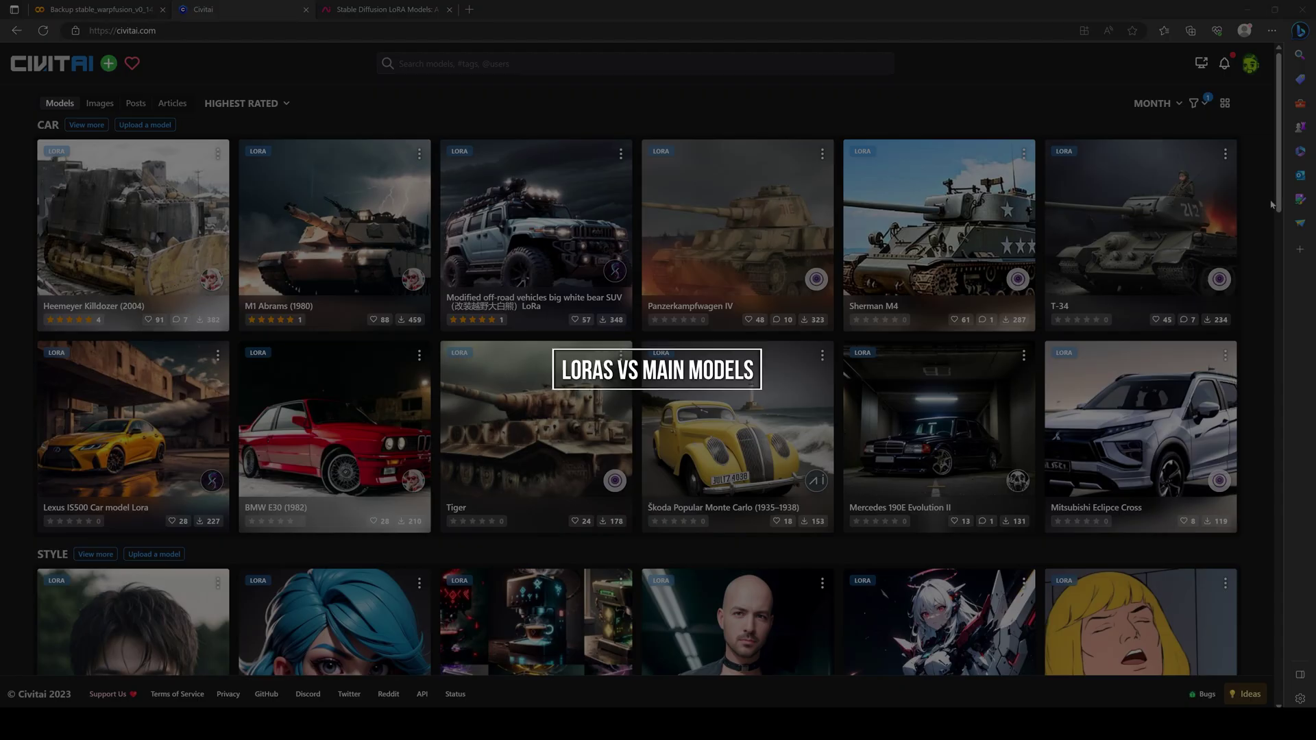
Browse the LoRA models listed on the Civitai website.
drag(1279, 167, 1287, 281)
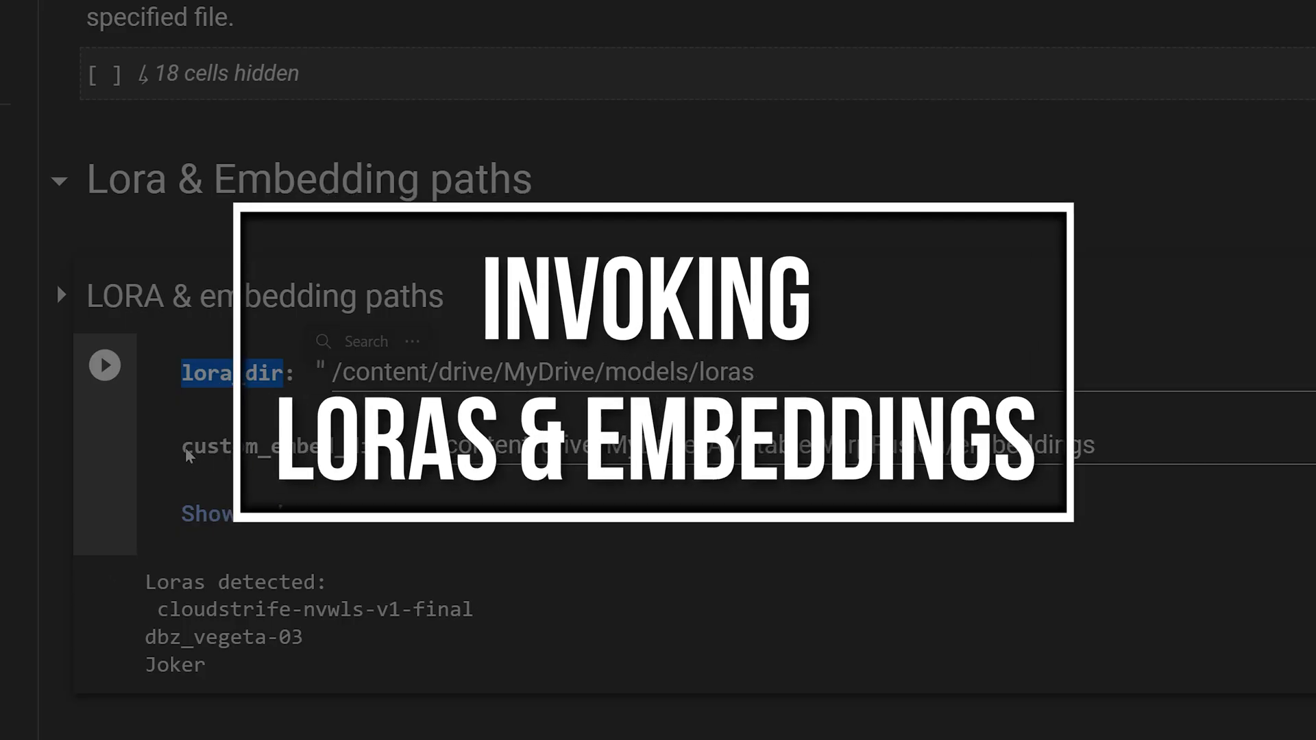
Copy the embeddings folder's path and set custom_embed_dir to /content/drive/MyDrive/AI/StableWarpFusion/embeddings.
double_click(187, 449)
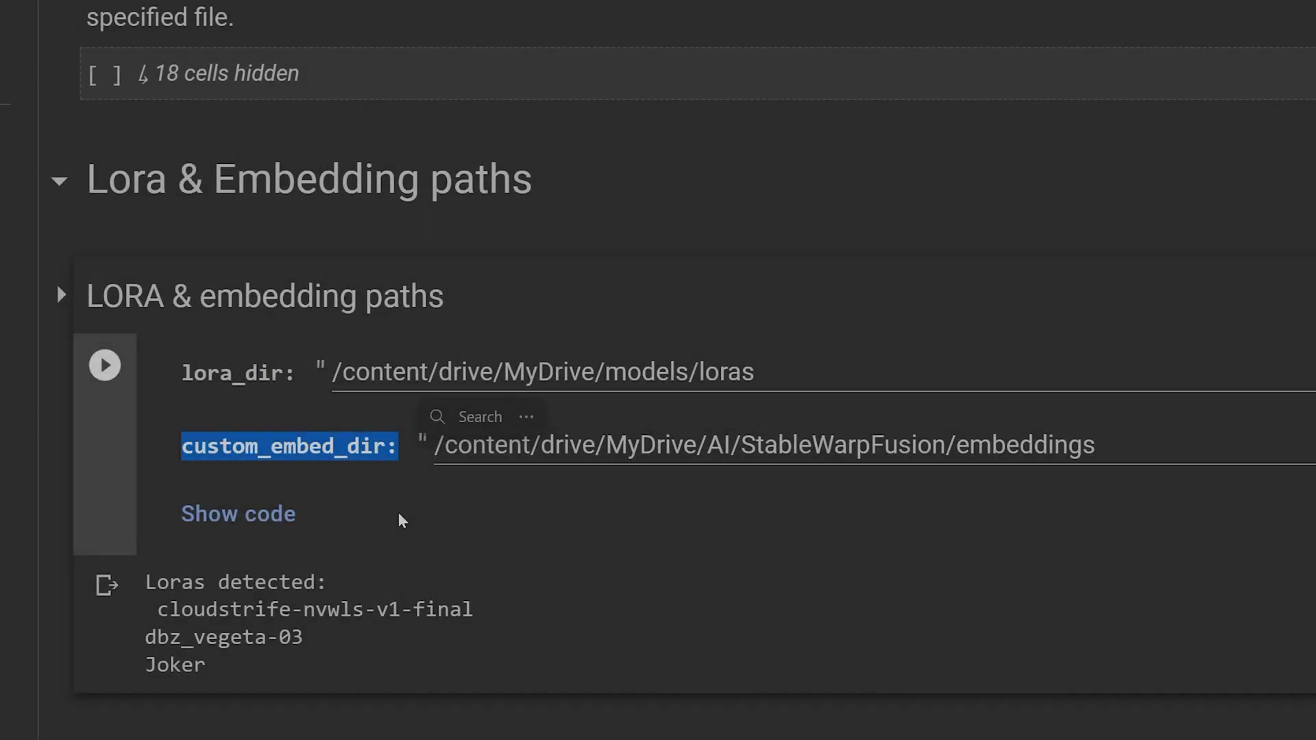
click(400, 520)
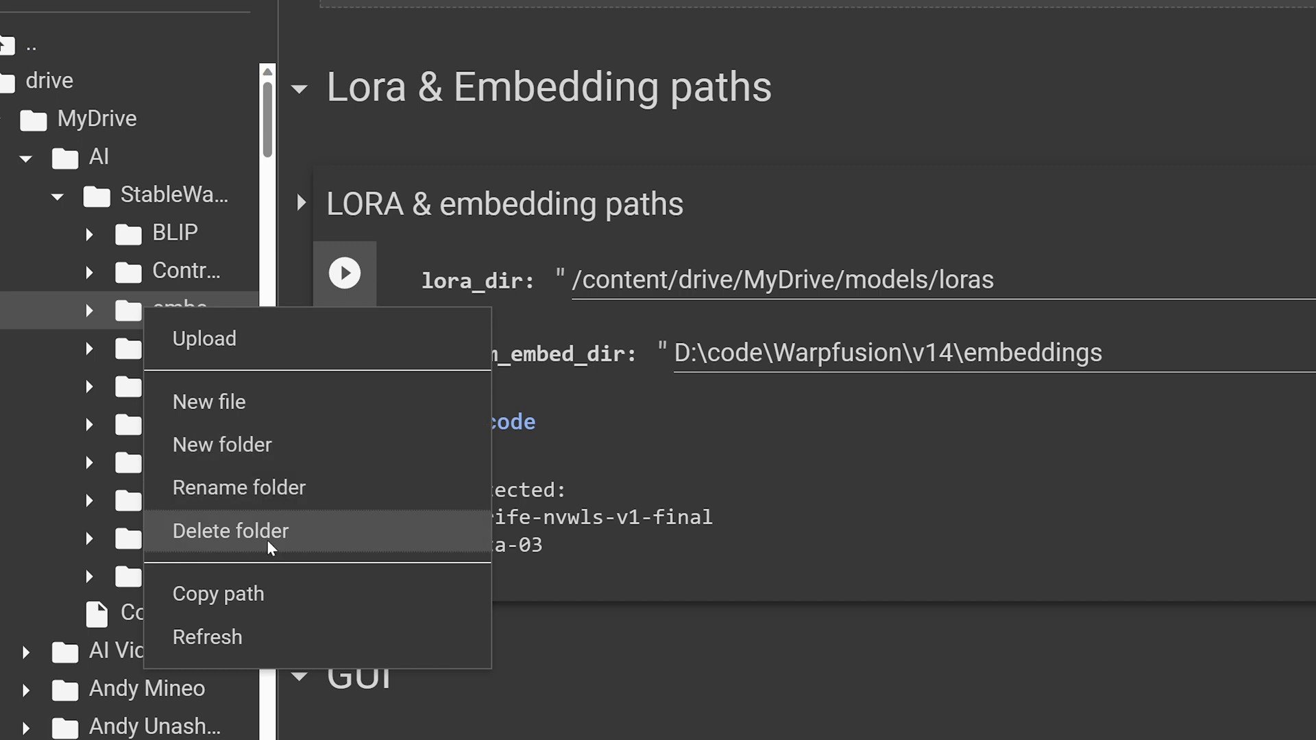
click(355, 593)
drag(1107, 383, 533, 345)
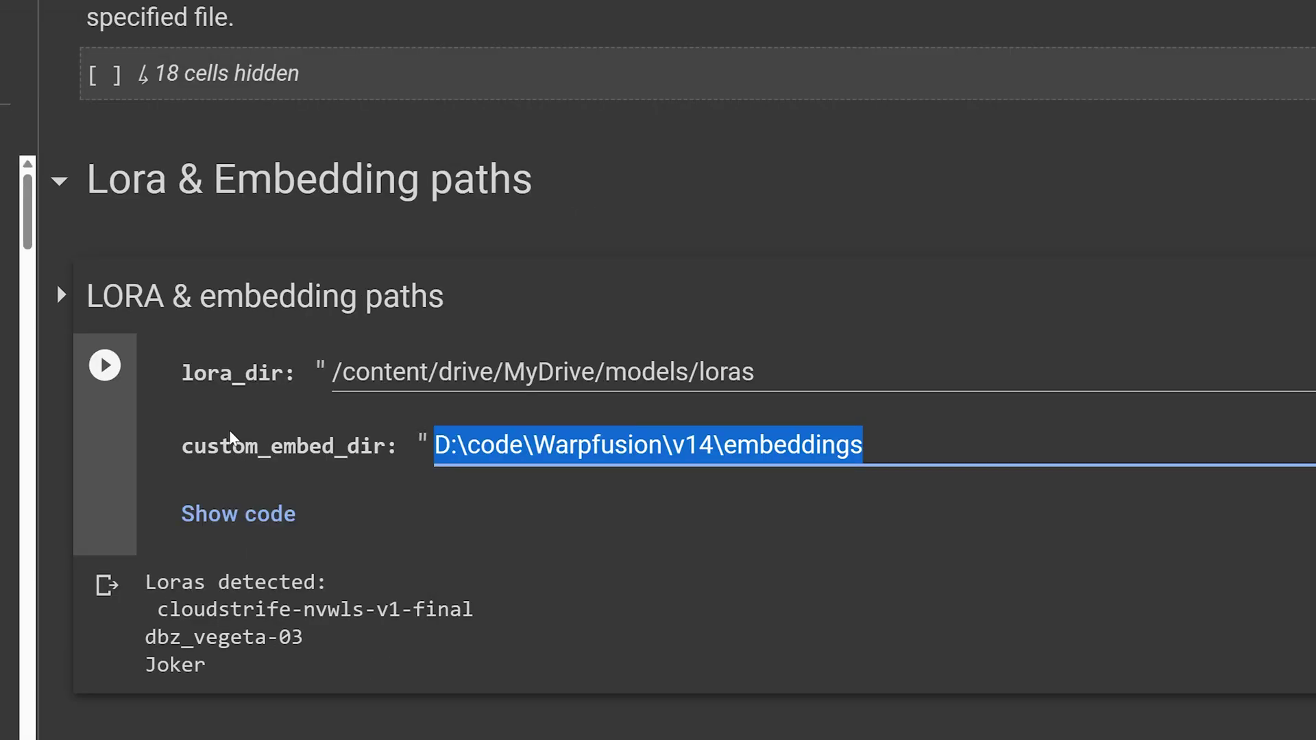
key(ctrl+v)
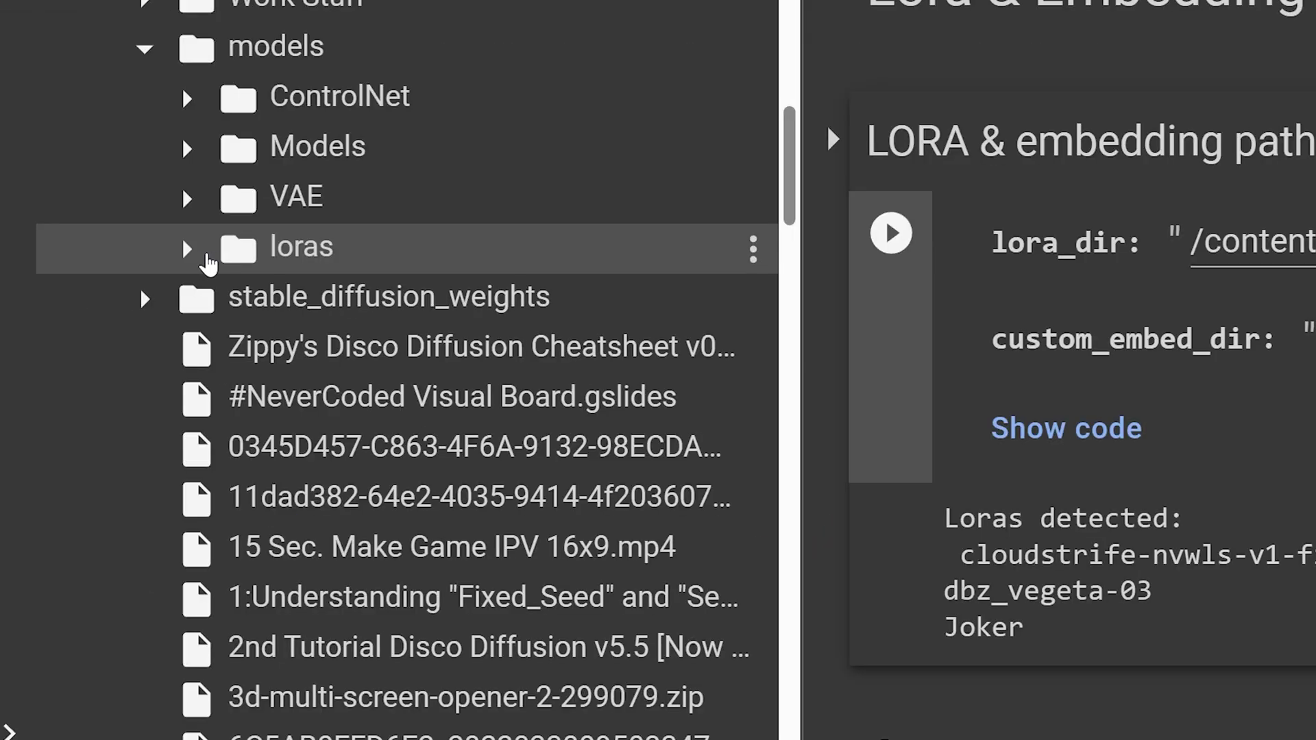
Expand the loras folder under models to check its LoRA files, and collapse it again.
click(187, 249)
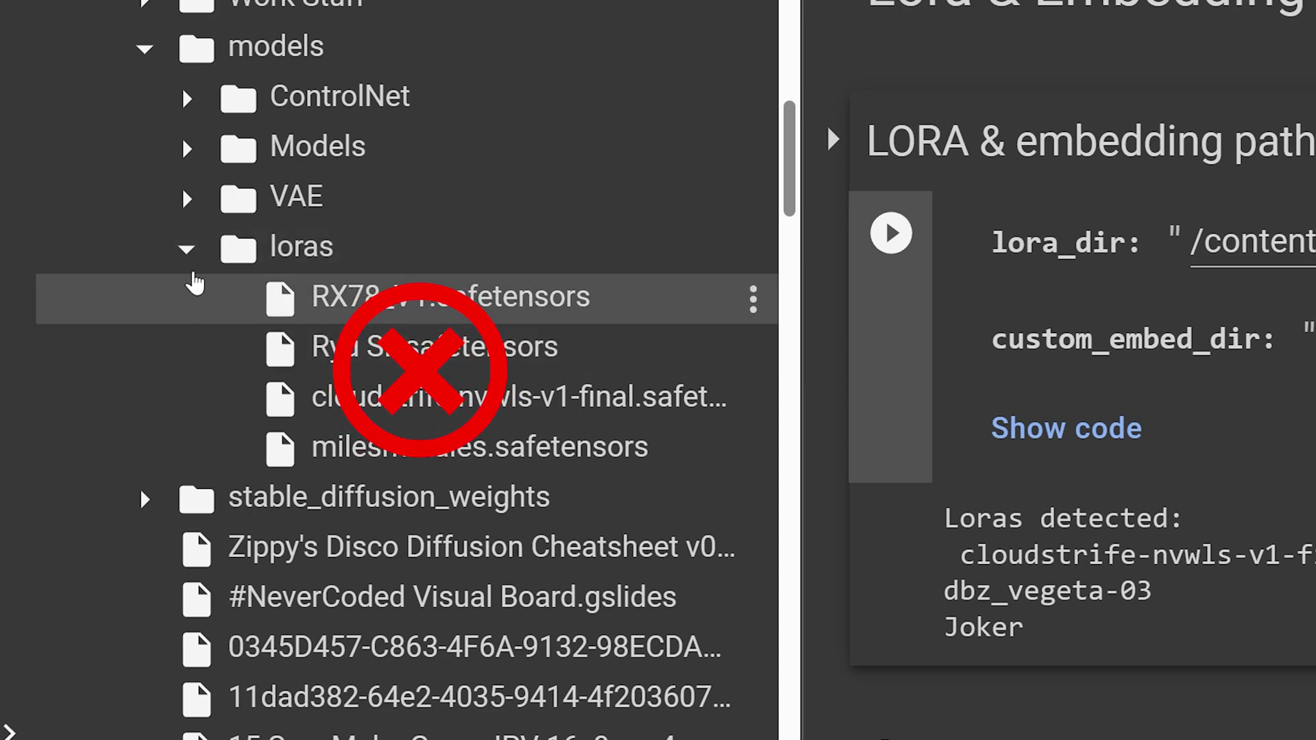
click(186, 249)
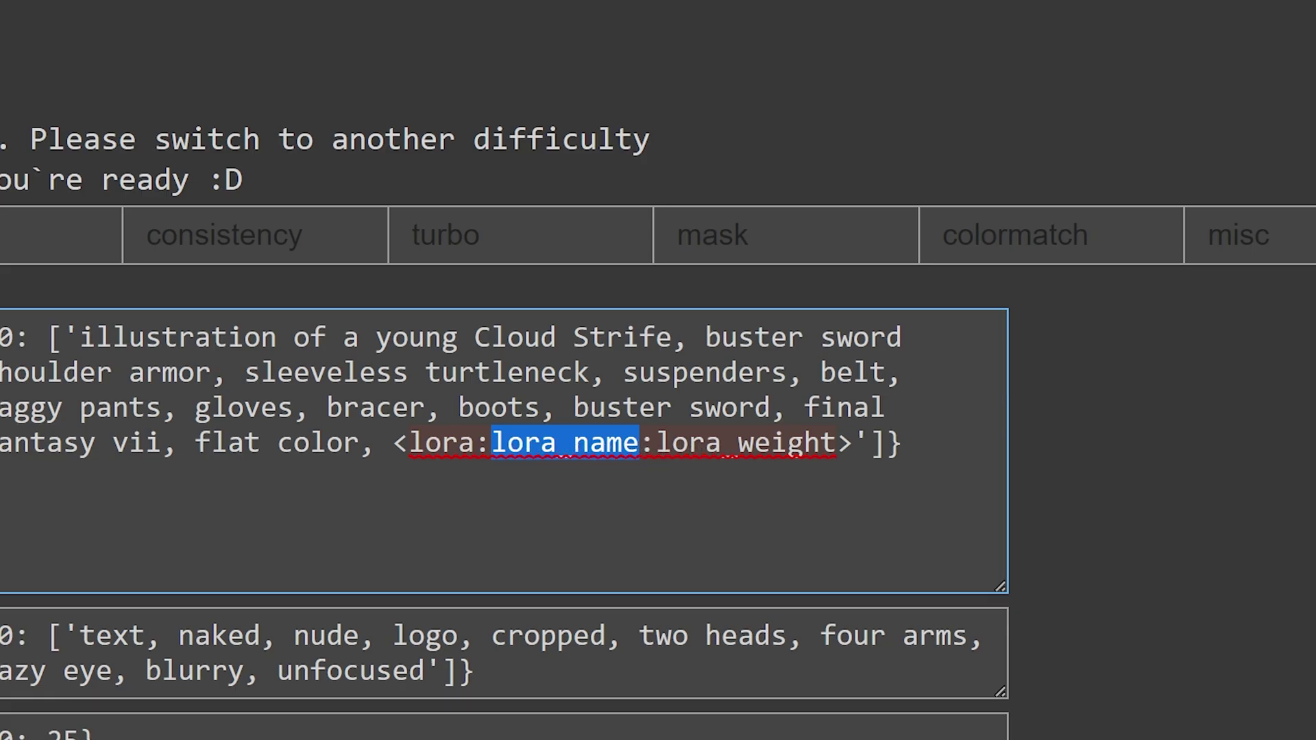
Complete the LoRA tag in the prompt with the name cloudstrife-nvwls-v1-final and a weight of 0.5.
key(ctrl+v)
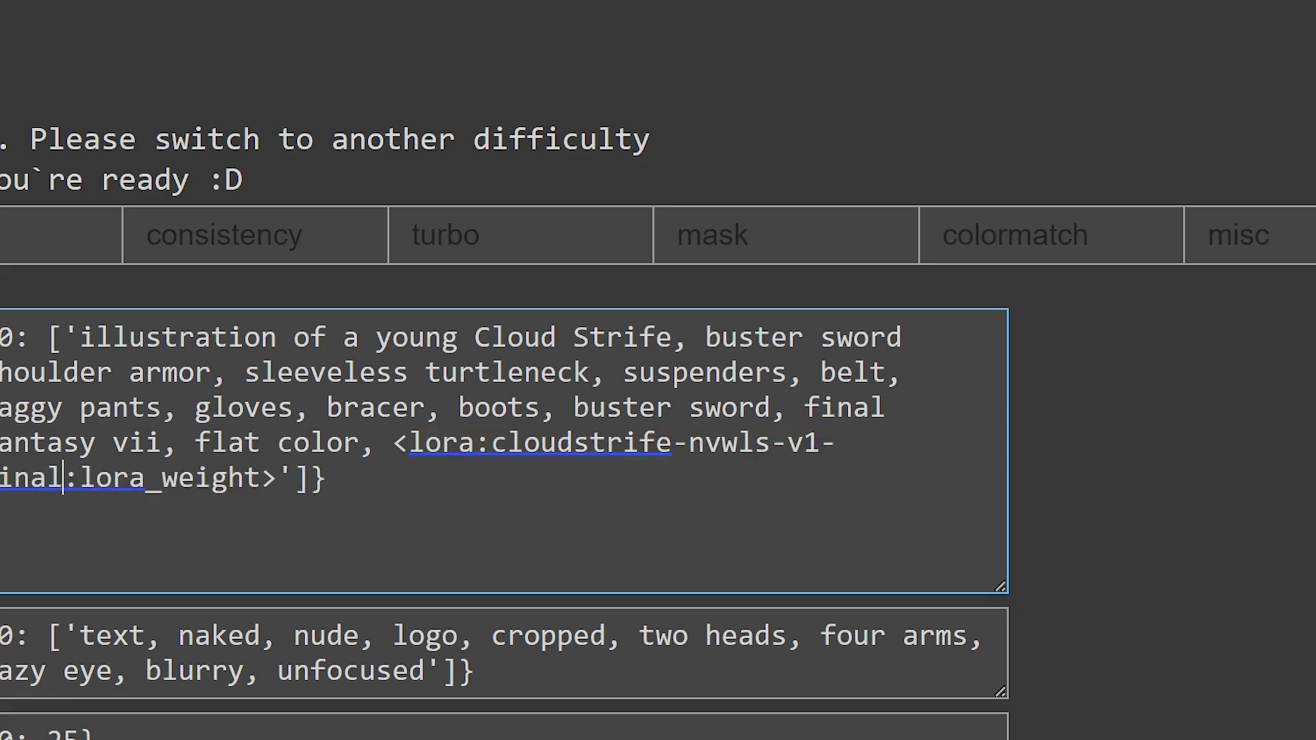
double_click(171, 478)
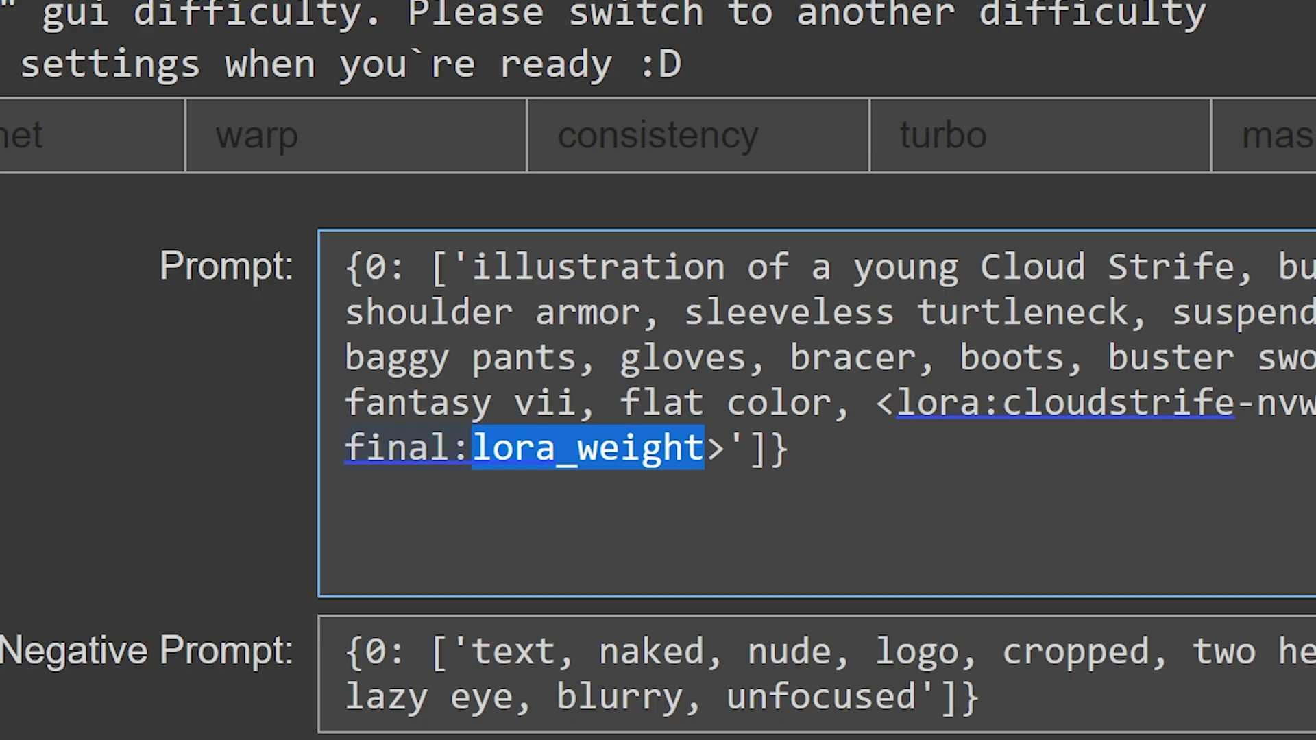
text(1)
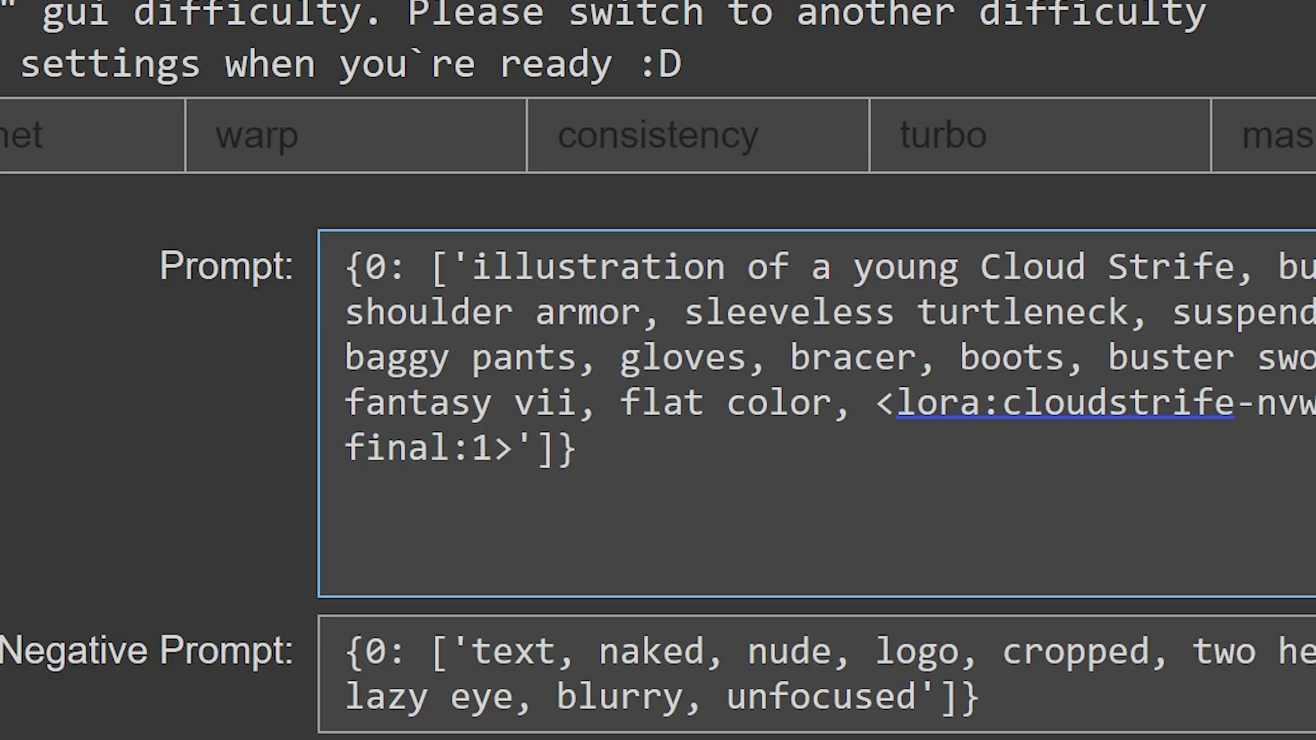
key(BackSpace)
text(0.5)
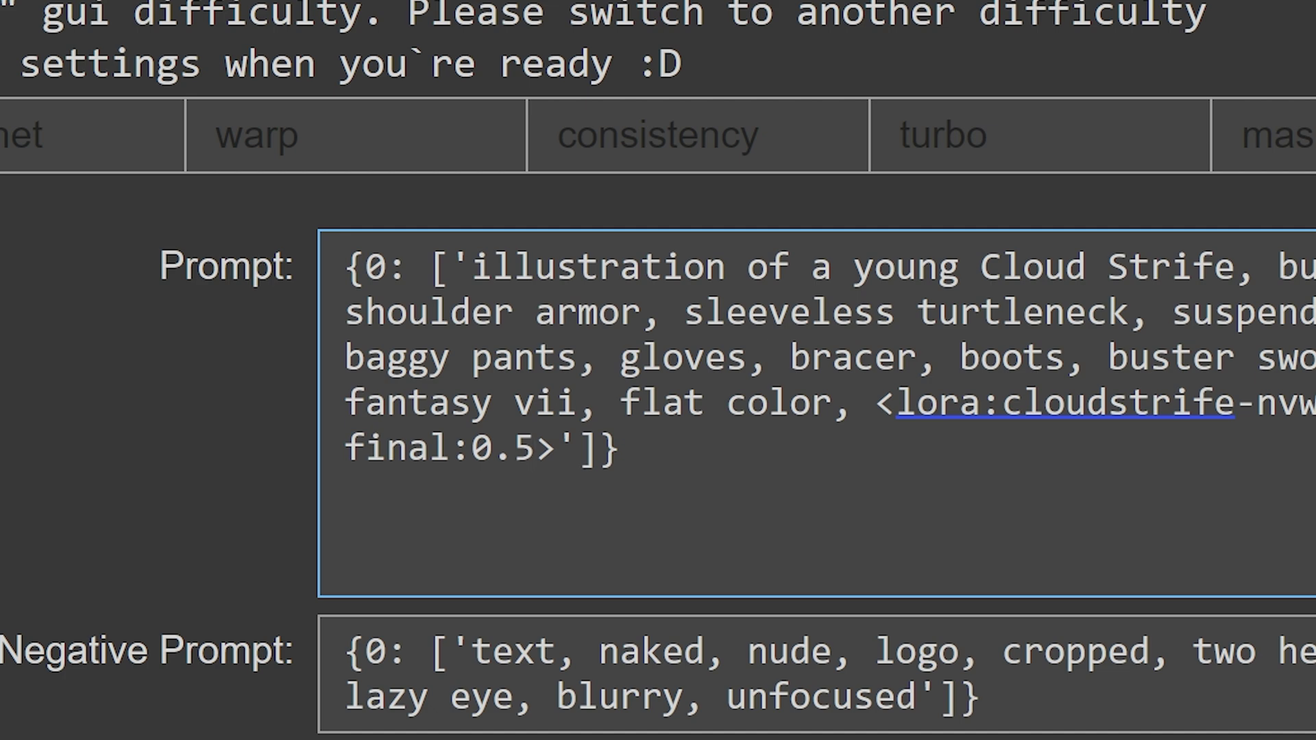
Review the prompt settings and copy the detected LoRAs list from the LORA & embedding paths output.
scroll(658, 370, down, 5)
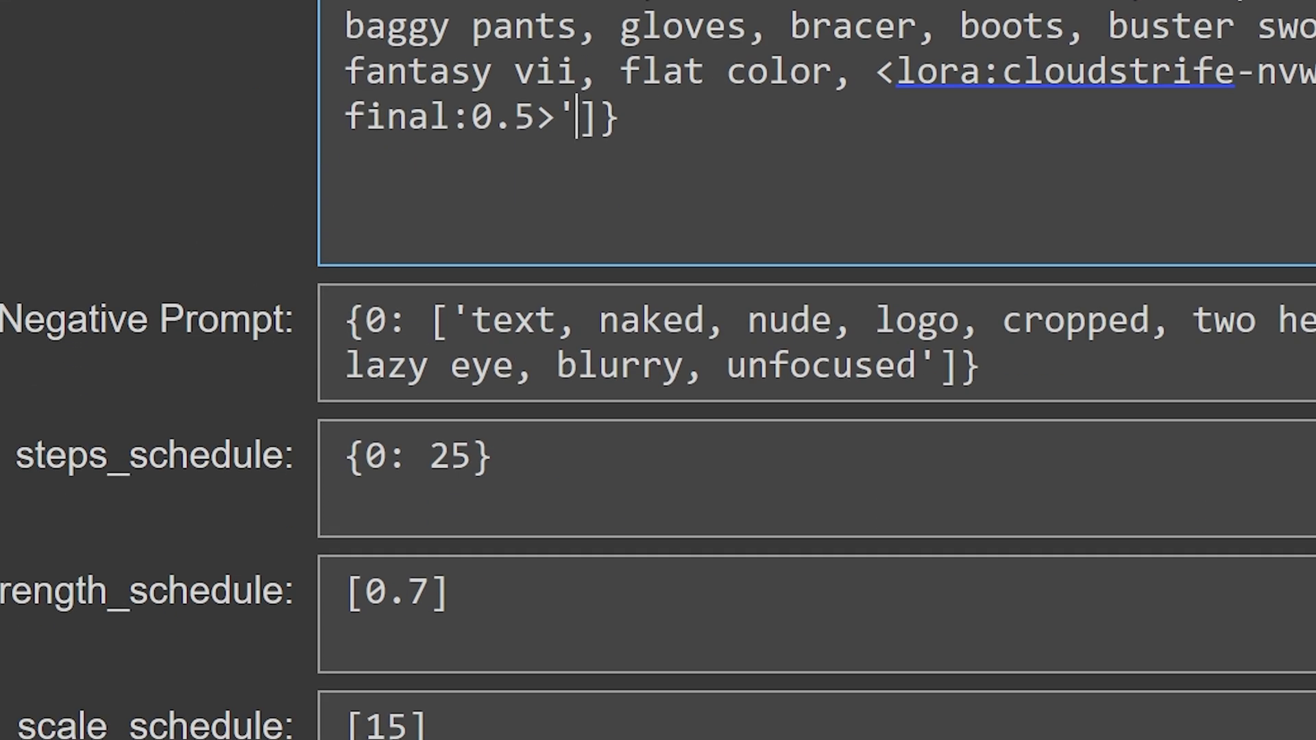
scroll(658, 370, up, 5)
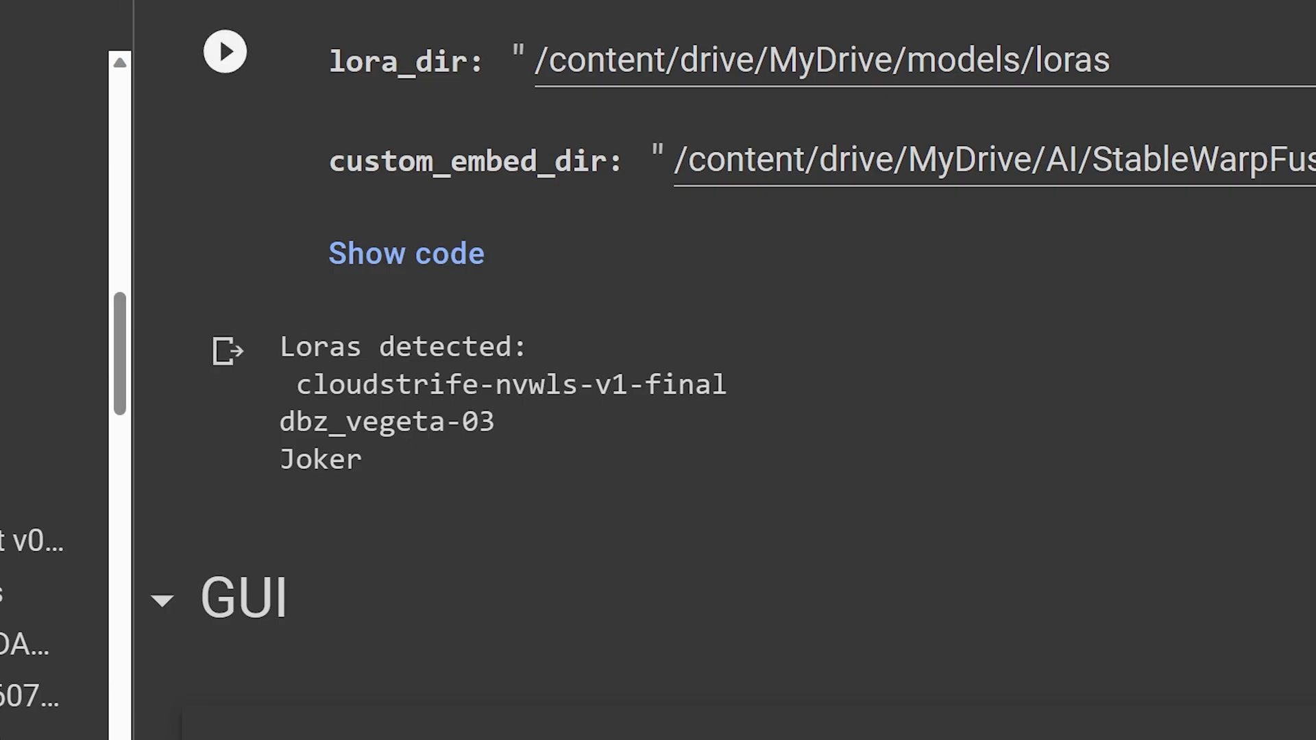
drag(278, 349, 728, 456)
key(ctrl+c)
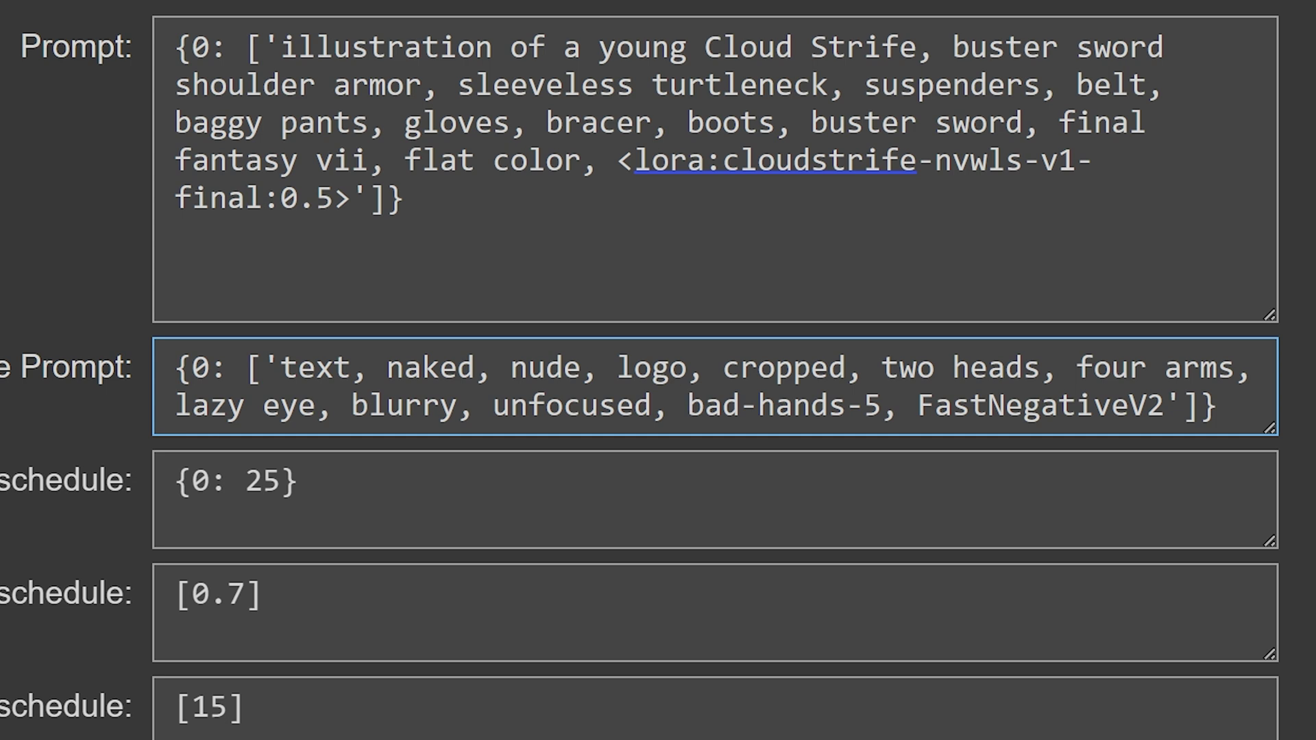
Highlight the bad-hands-5 embedding name in the negative prompt and clear the selection.
key(shift+Right)
key(shift+Right)
key(shift+Right)
key(shift+Right)
key(shift+Right)
key(shift+Right)
key(shift+Right)
key(shift+Right)
key(shift+Right)
key(shift+Right)
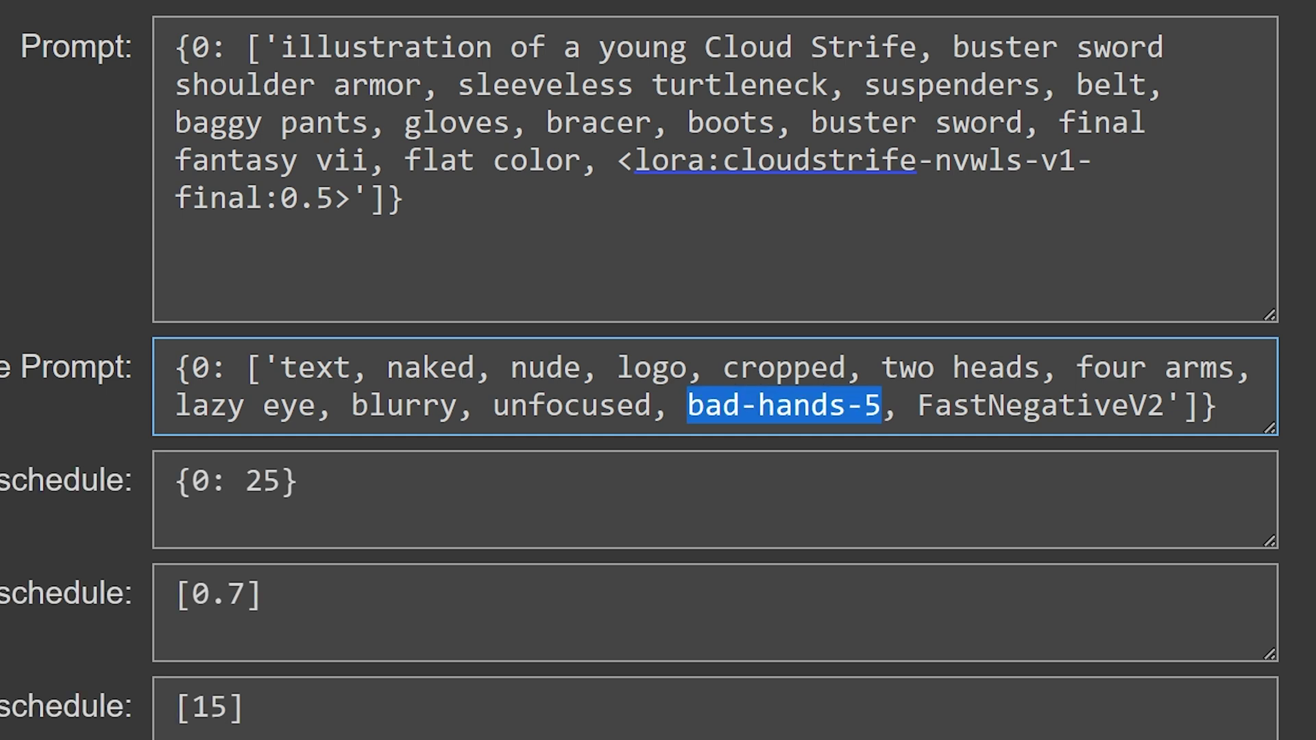
click(722, 405)
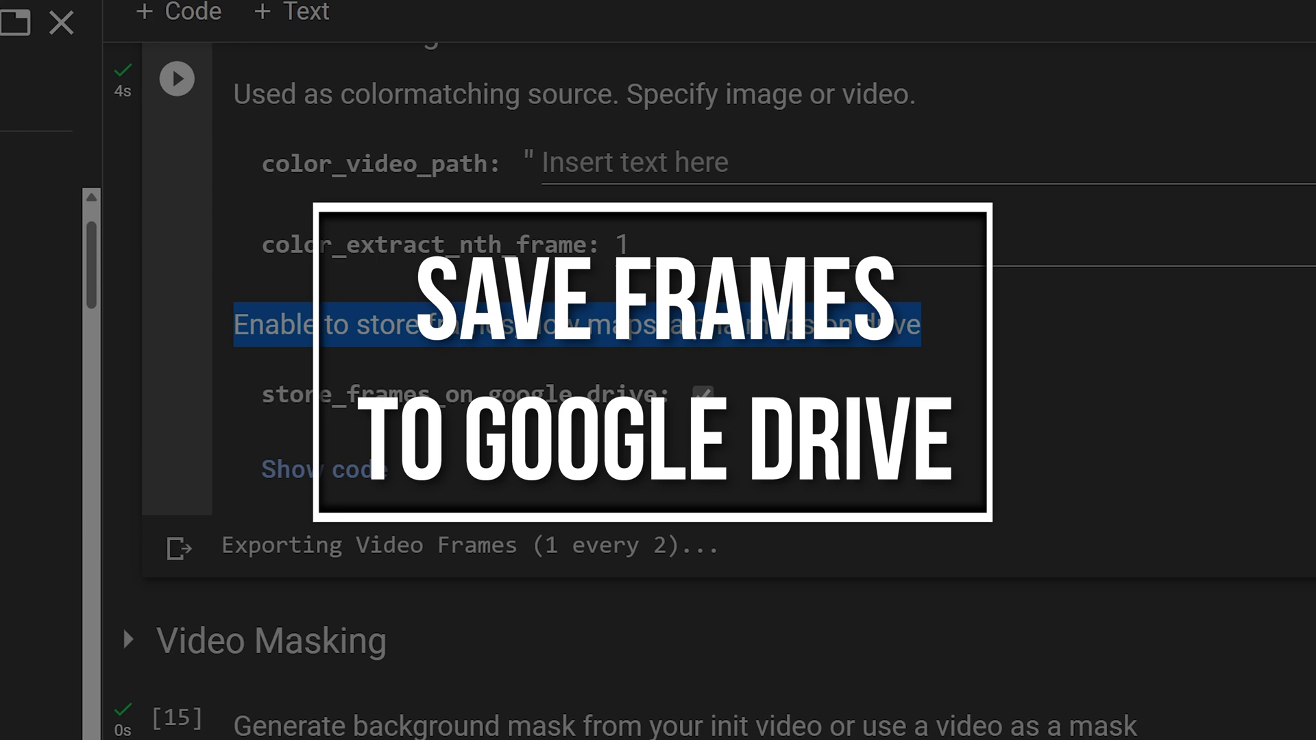
Make sure store_frames_on_google_drive is enabled in the video input settings.
drag(261, 395, 706, 405)
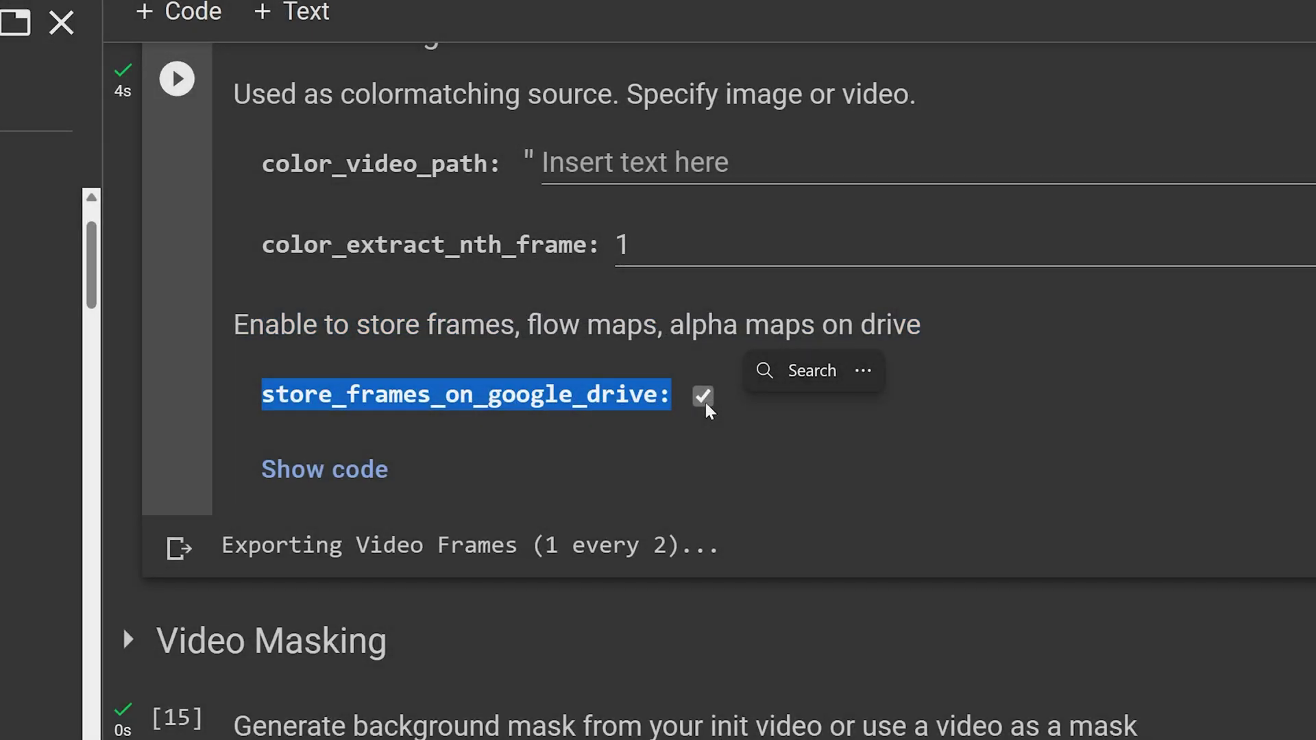
click(703, 399)
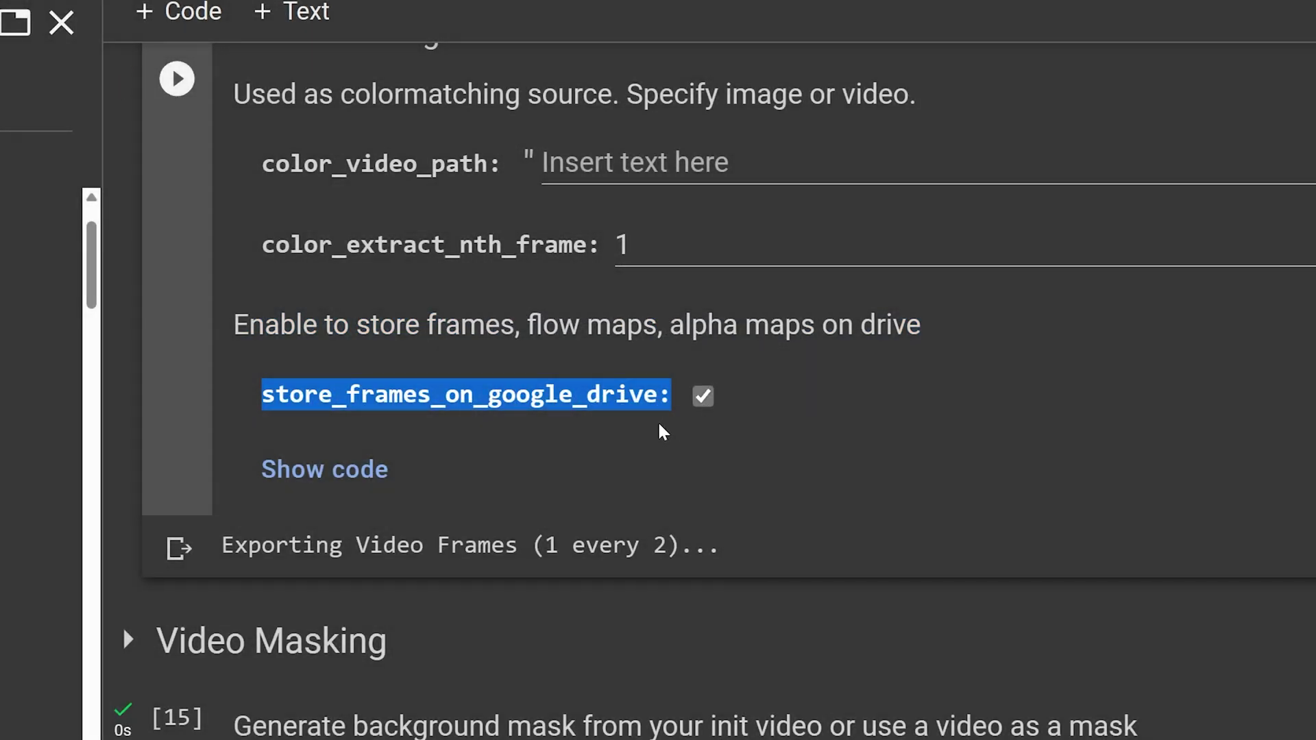
click(625, 432)
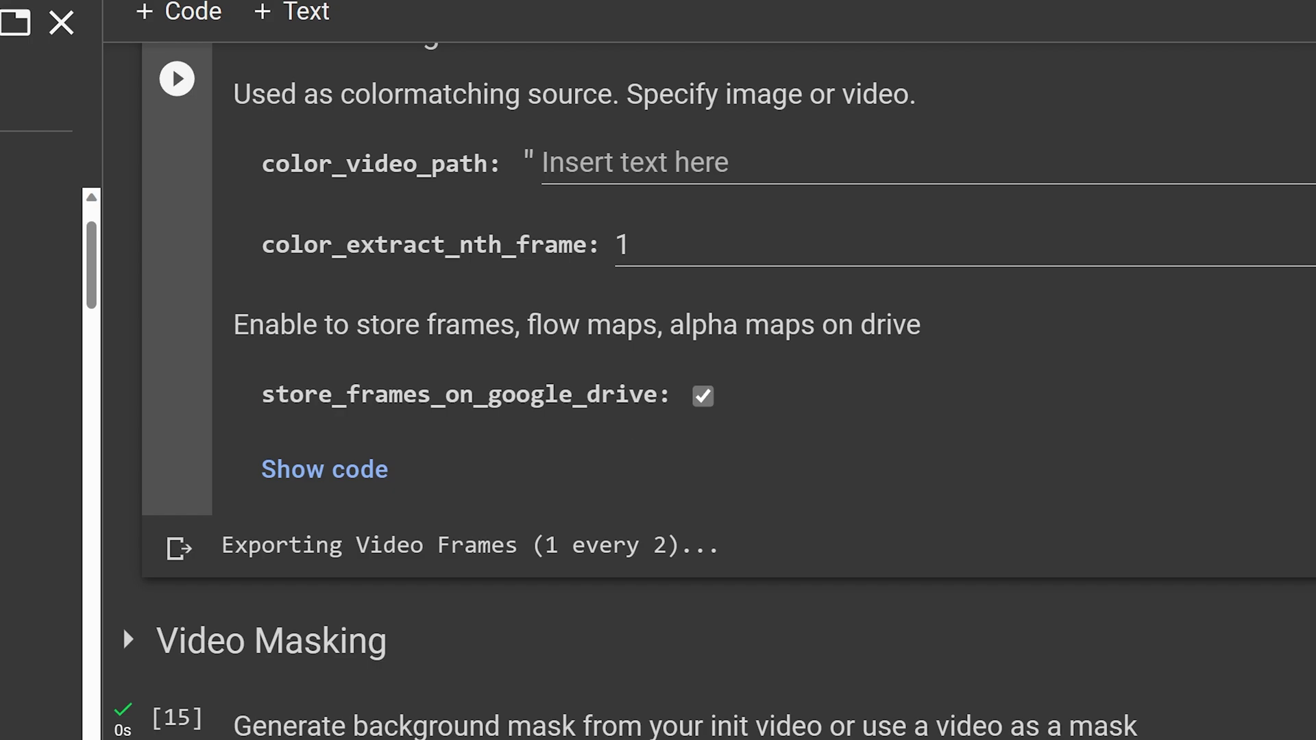
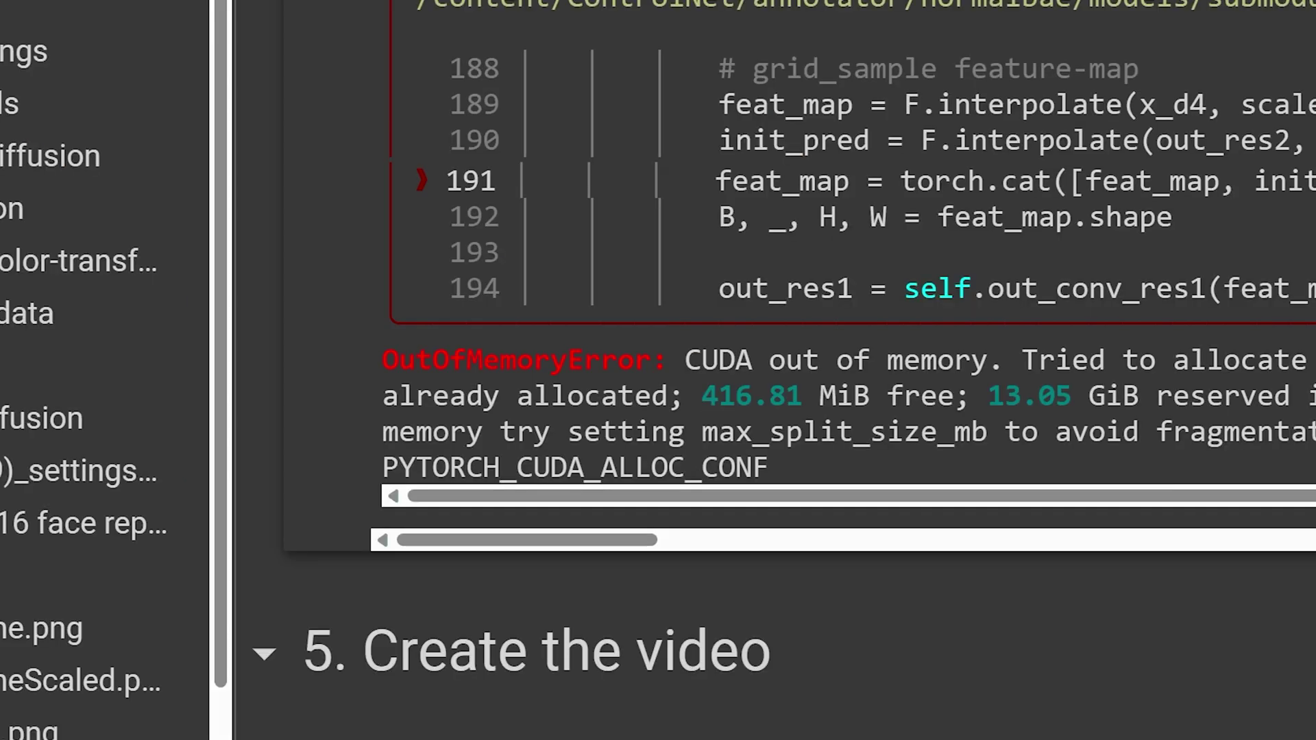
Highlight the out-of-memory error in the run output and open the GPU type choices in the notebook settings.
drag(397, 448, 625, 448)
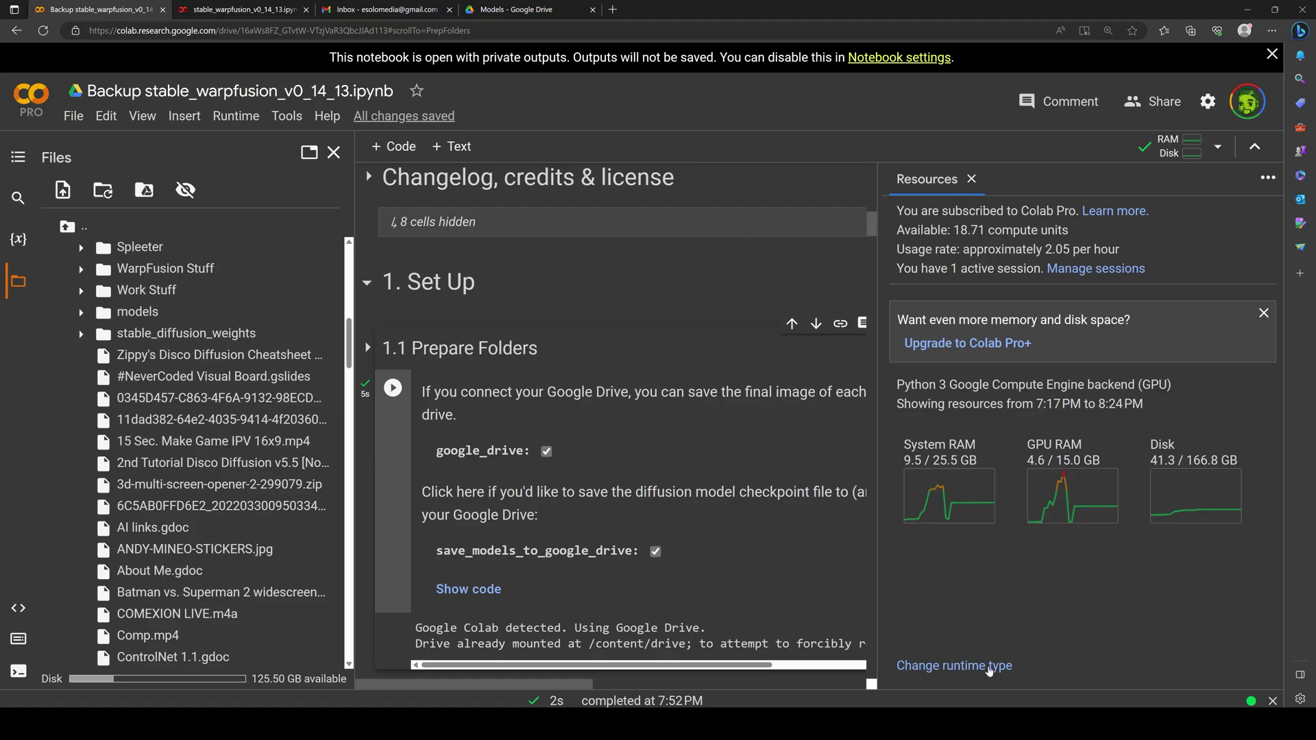
click(781, 425)
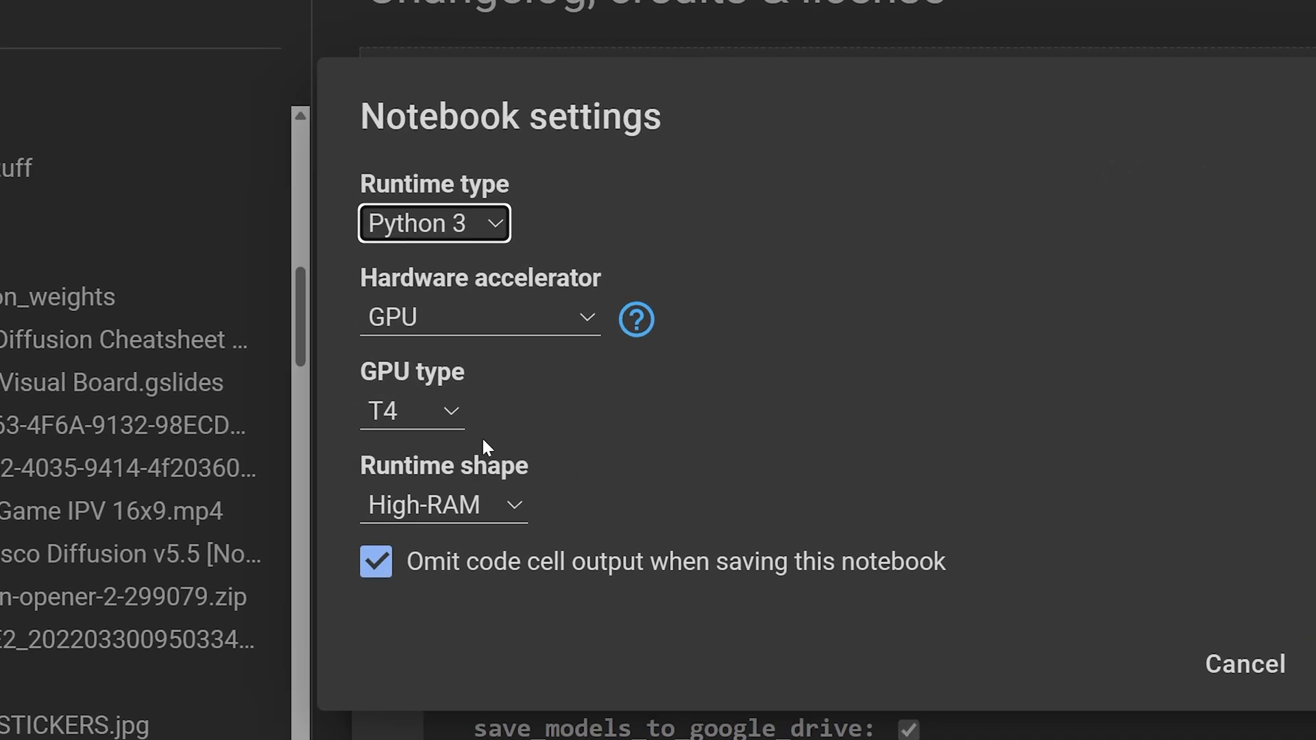
click(454, 413)
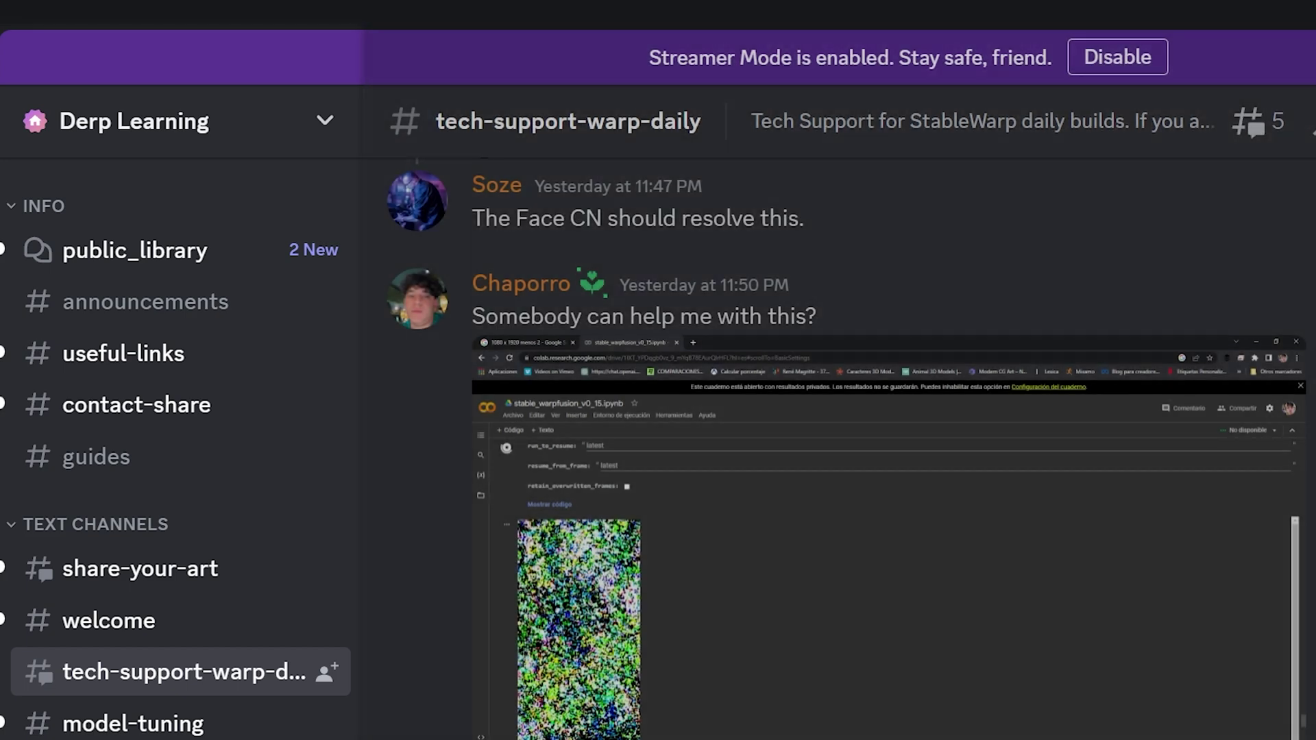
Look through earlier messages in the tech-support-warp-daily channel of the Derp Learning Discord server.
scroll(929, 370, up, 10)
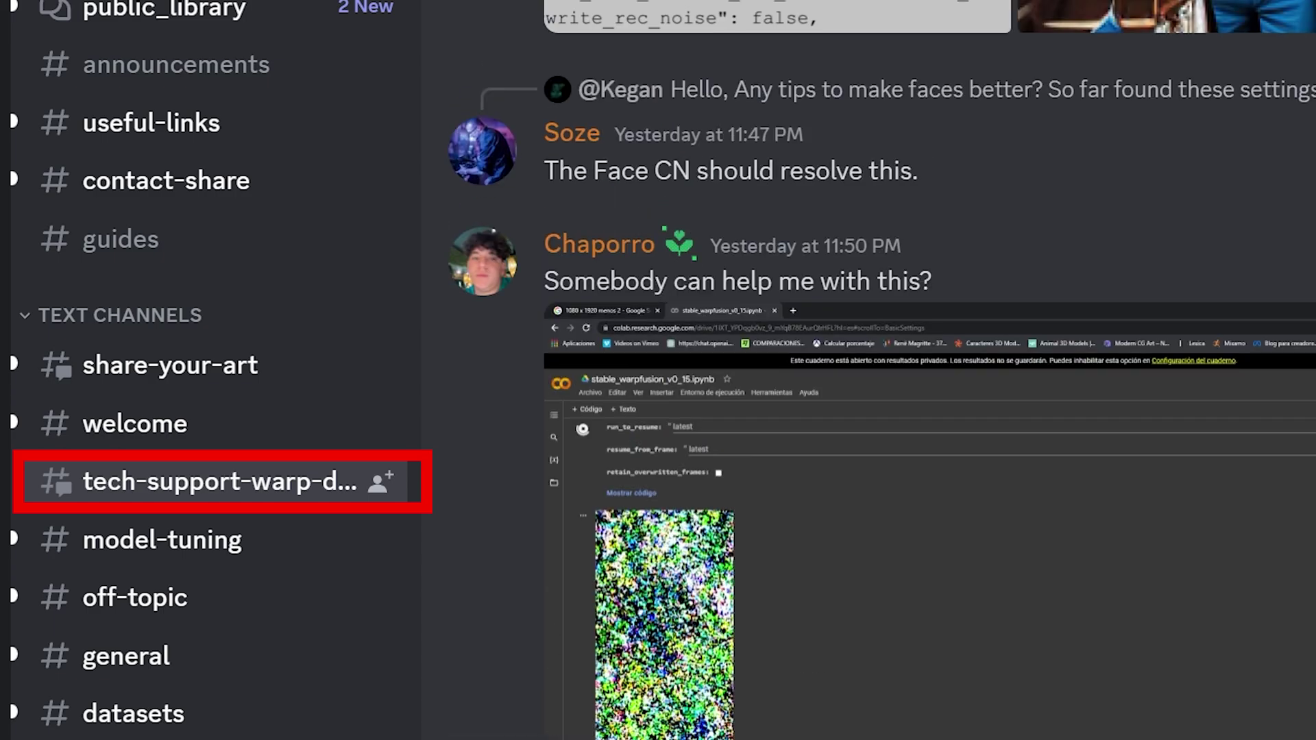